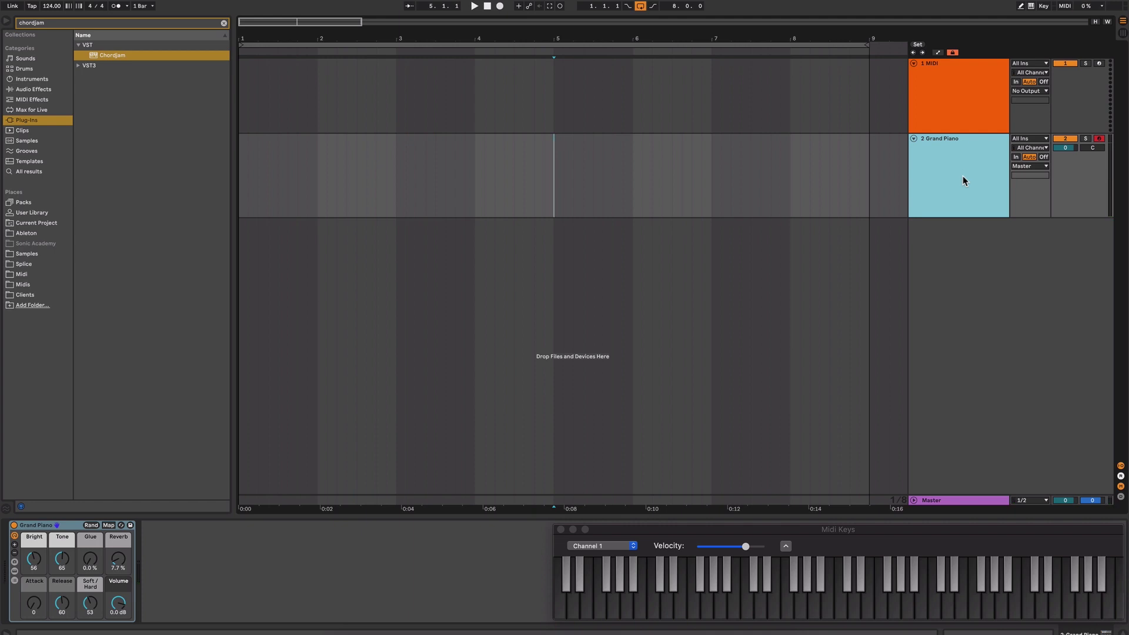
- Load the Chordjam VST plug-in onto the empty 1 MIDI track and close its plug-in window
{"action": "left_click", "coordinate": [943, 91]}
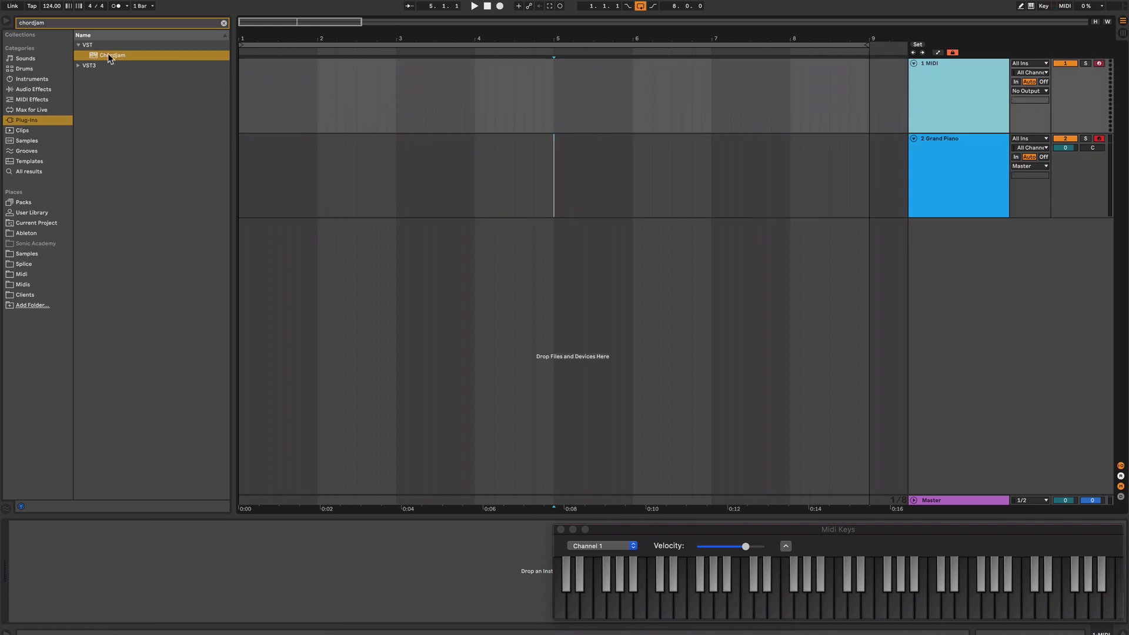
{"action": "left_click_drag", "start_coordinate": [108, 54], "coordinate": [749, 108]}
{"action": "left_click_drag", "start_coordinate": [955, 92], "coordinate": [956, 92]}
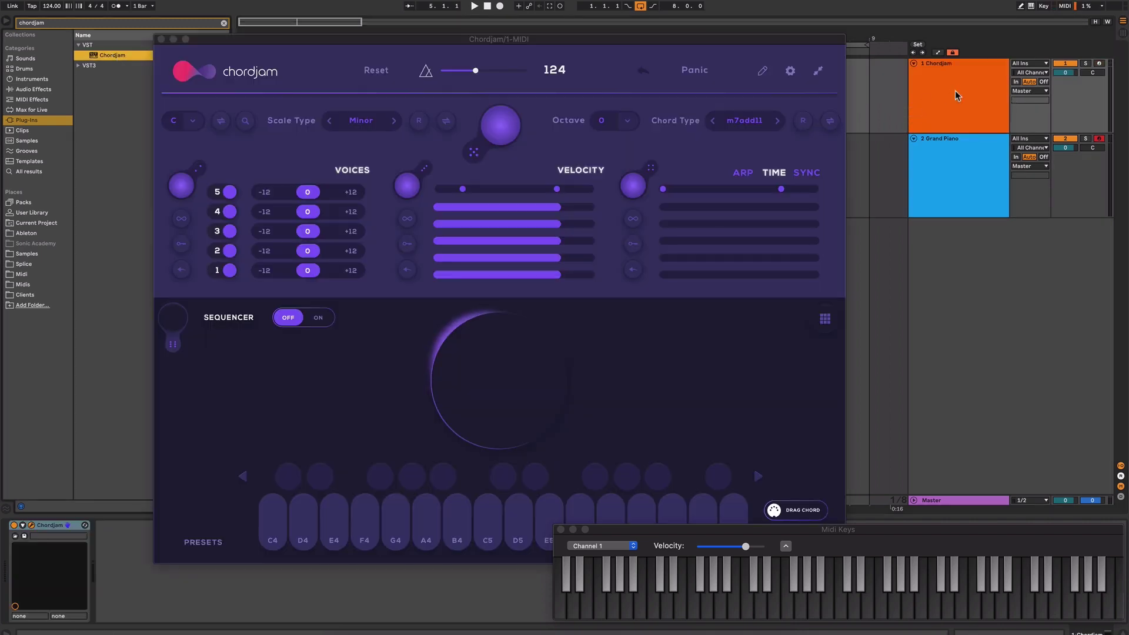
{"action": "left_click_drag", "start_coordinate": [224, 37], "coordinate": [247, 27]}
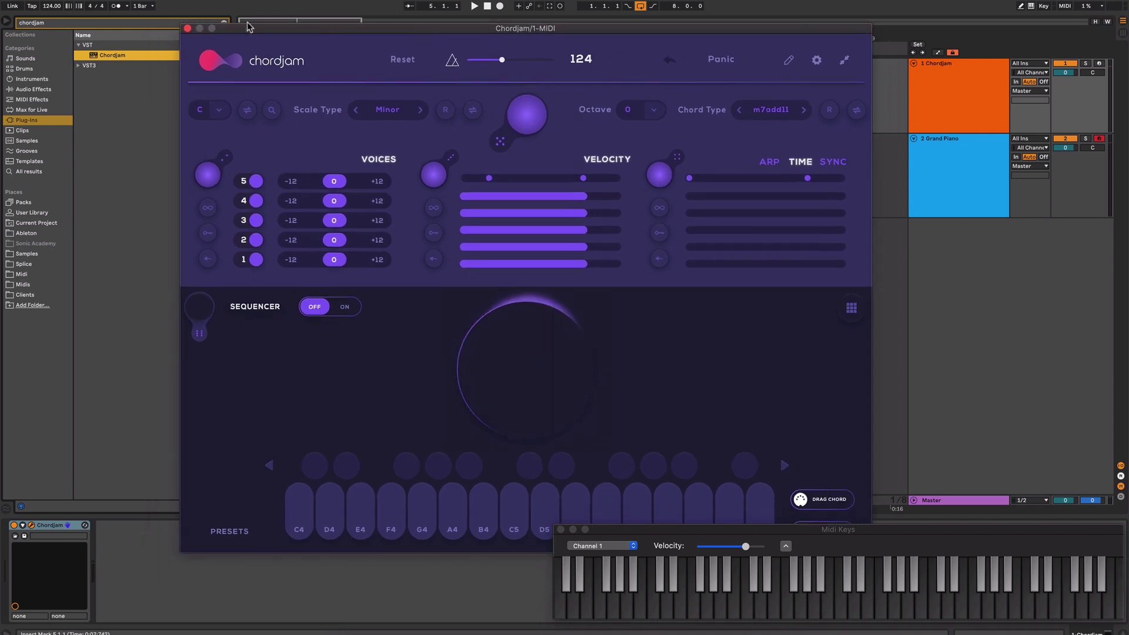
{"action": "left_click", "coordinate": [187, 29]}
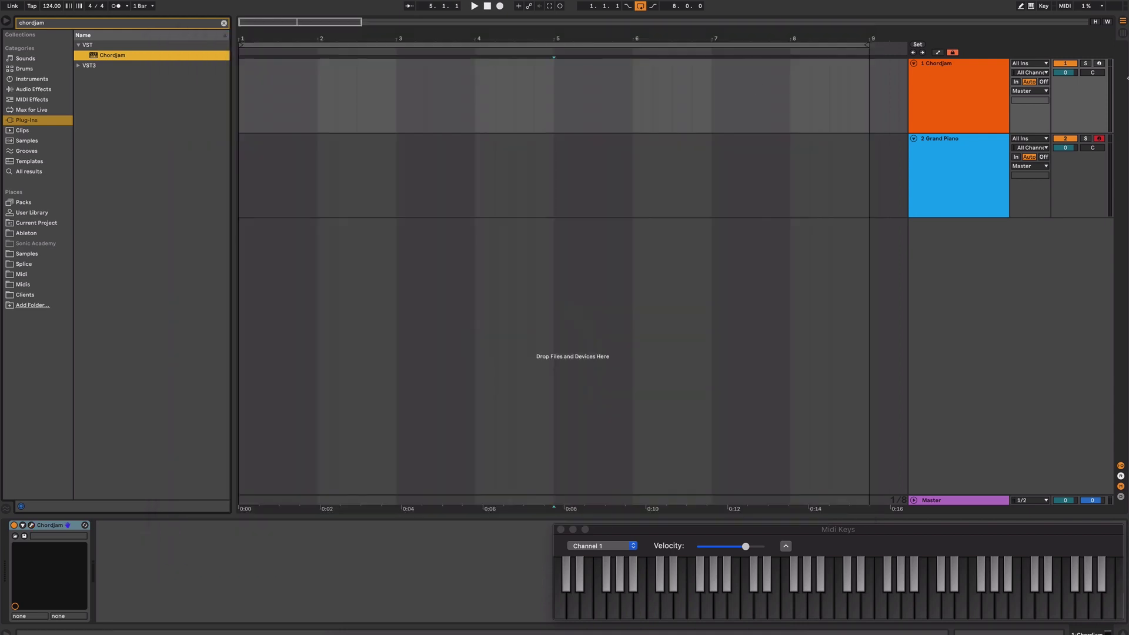
- Set the Grand Piano track's MIDI input to 1-Chordjam with Chordjam as the source, and its monitoring to In
{"action": "left_click", "coordinate": [998, 89]}
{"action": "left_click", "coordinate": [967, 159]}
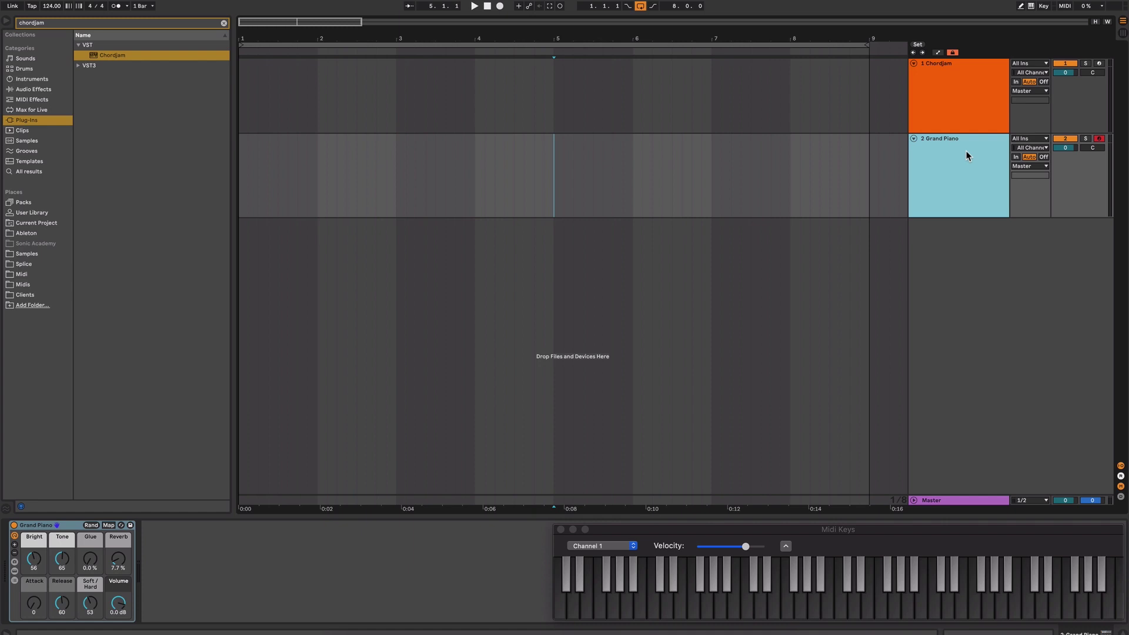
{"action": "left_click", "coordinate": [960, 98]}
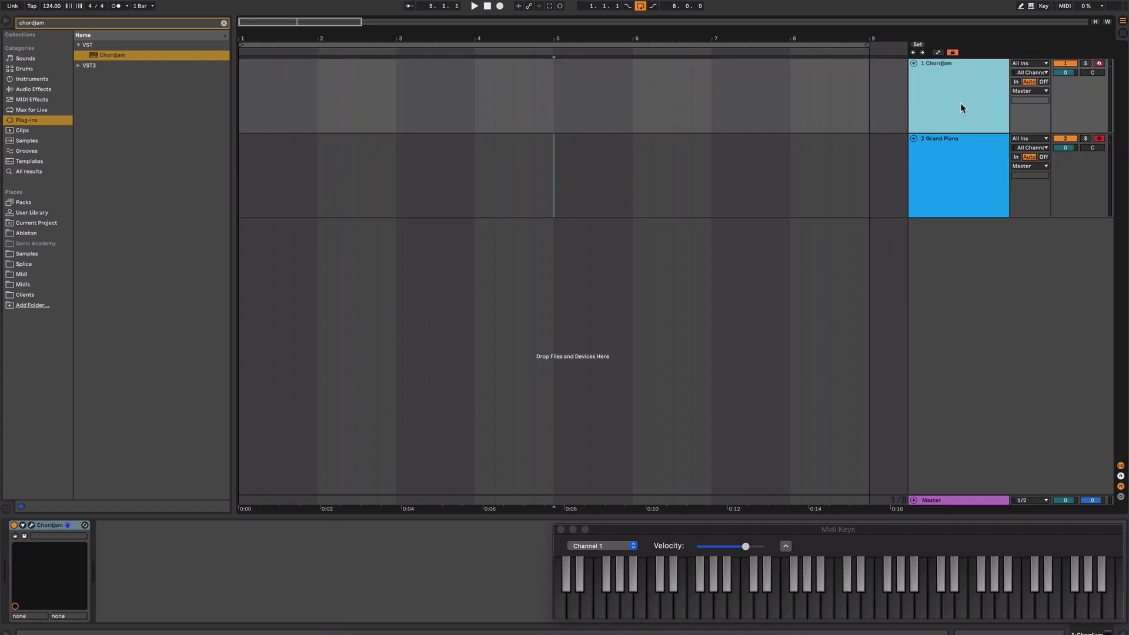
{"action": "left_click", "coordinate": [954, 152]}
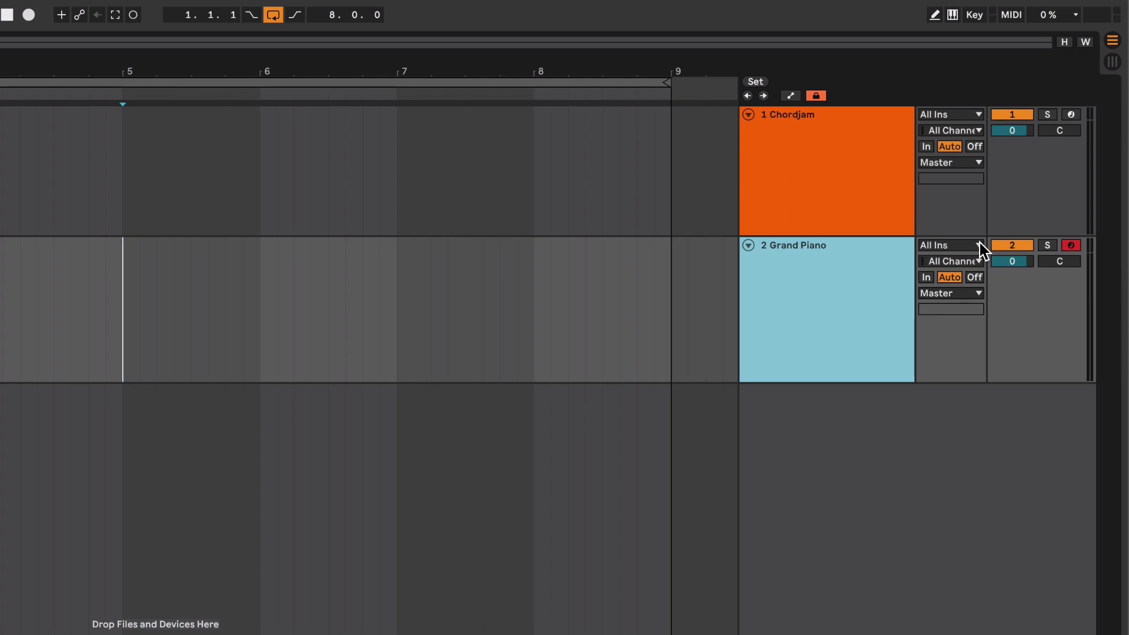
{"action": "left_click", "coordinate": [962, 245]}
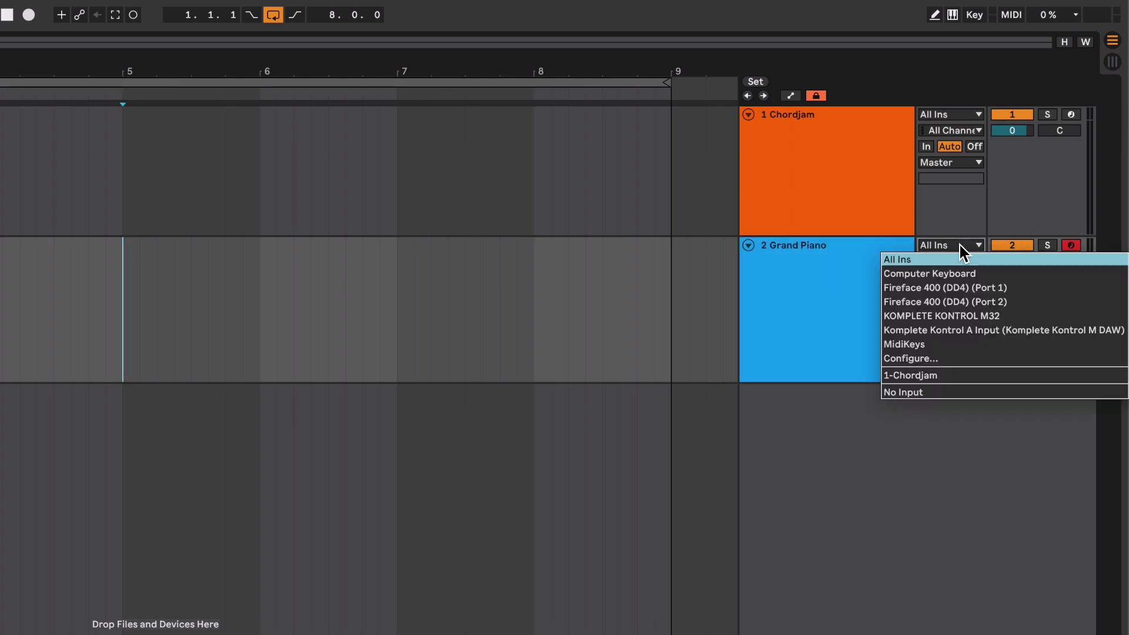
{"action": "left_click", "coordinate": [945, 380]}
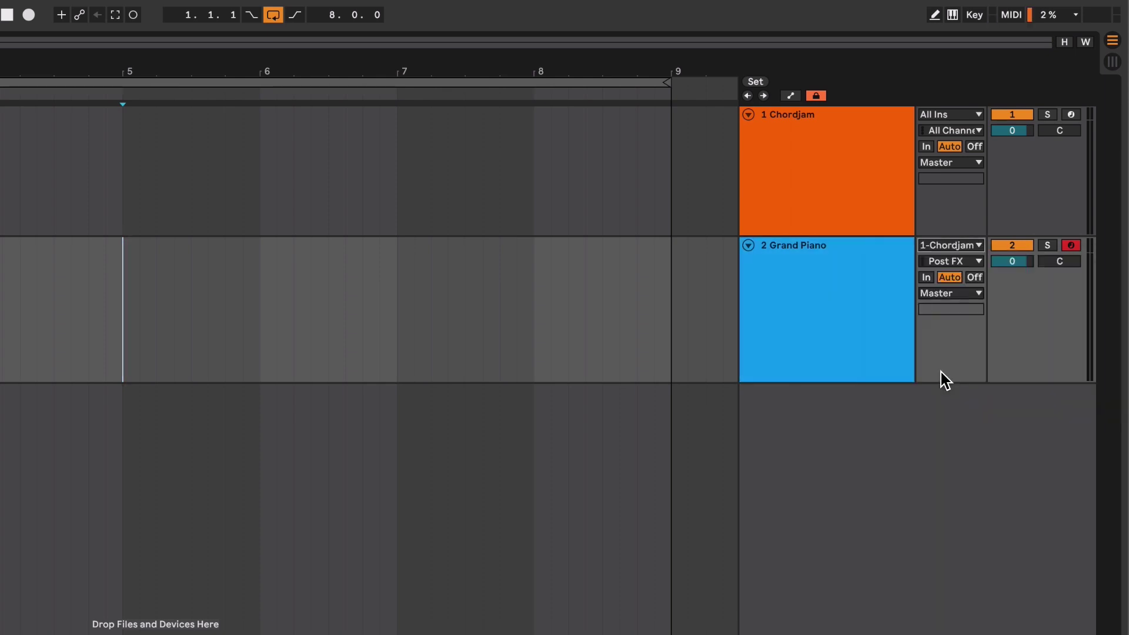
{"action": "left_click", "coordinate": [959, 262]}
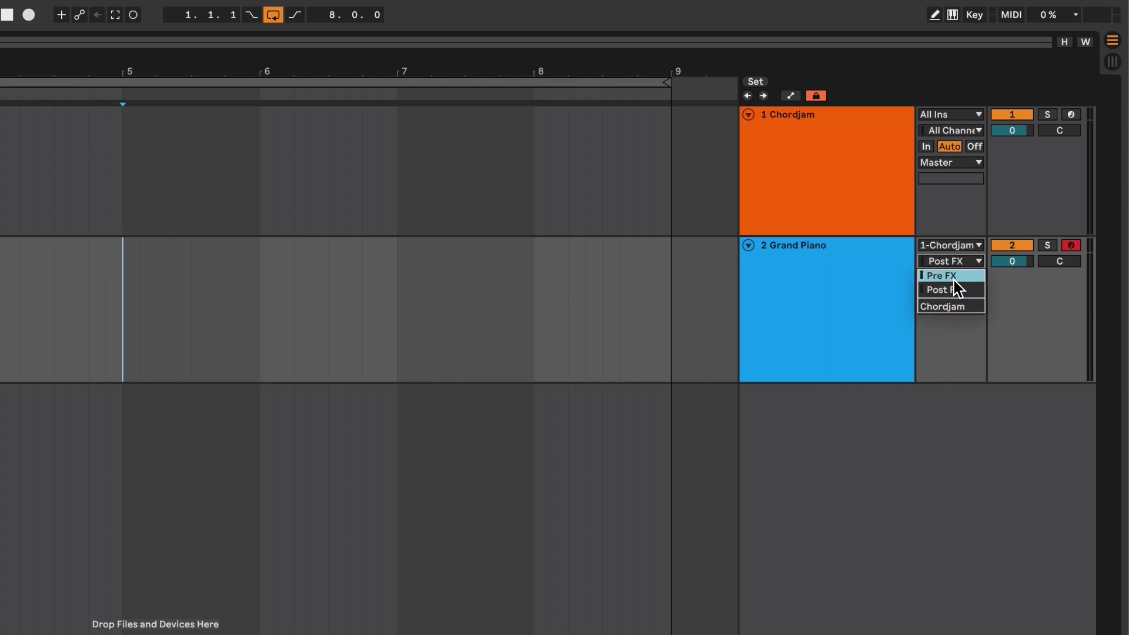
{"action": "left_click", "coordinate": [954, 309]}
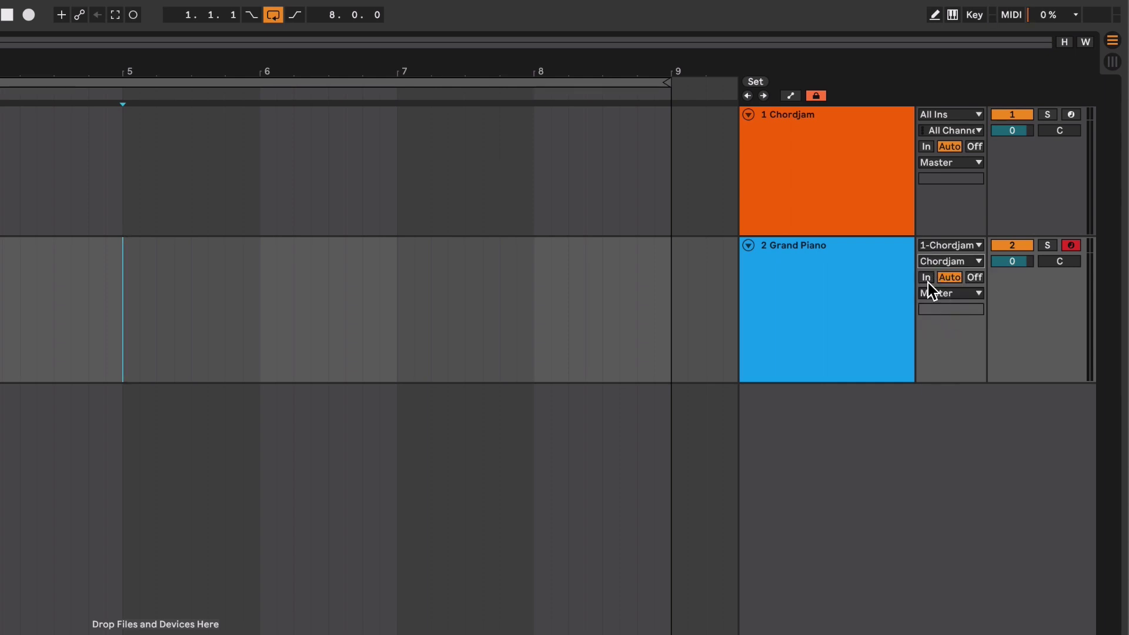
{"action": "left_click", "coordinate": [927, 278]}
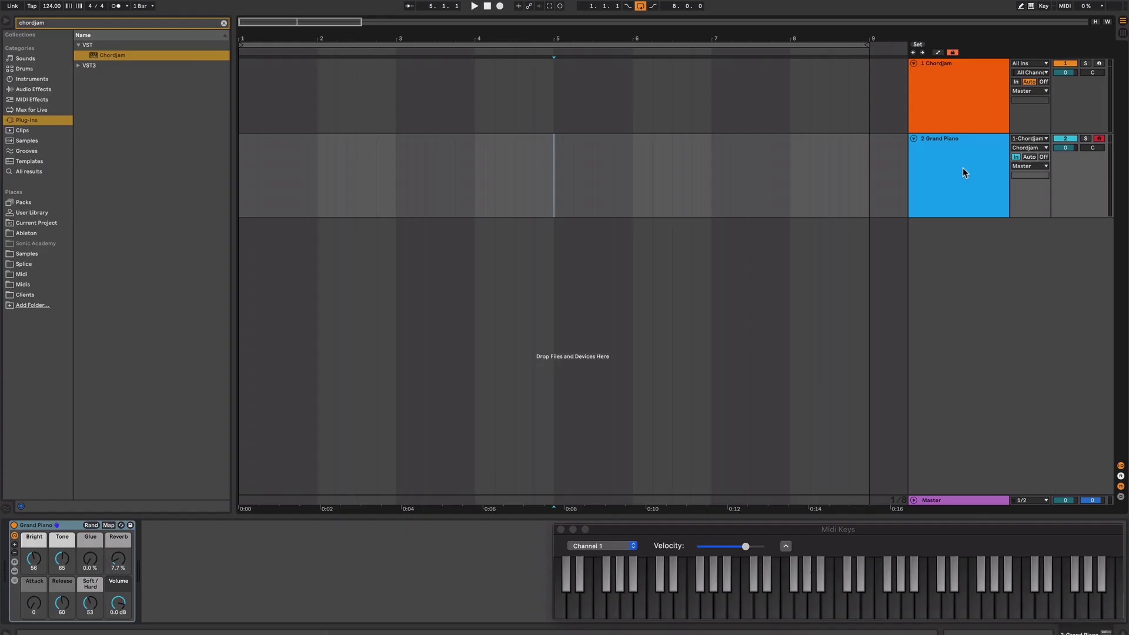
- Arm the Chordjam track for recording and play a run of ascending notes to test the routing to the piano
{"action": "left_click", "coordinate": [1100, 64]}
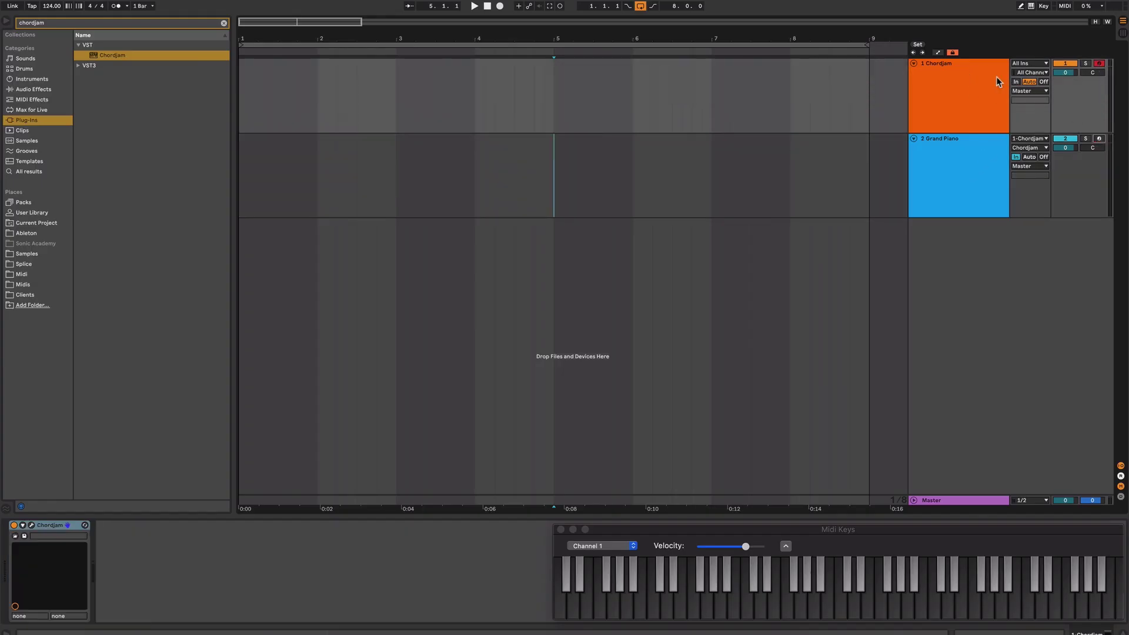
{"action": "key", "text": "a"}
{"action": "key", "text": "s"}
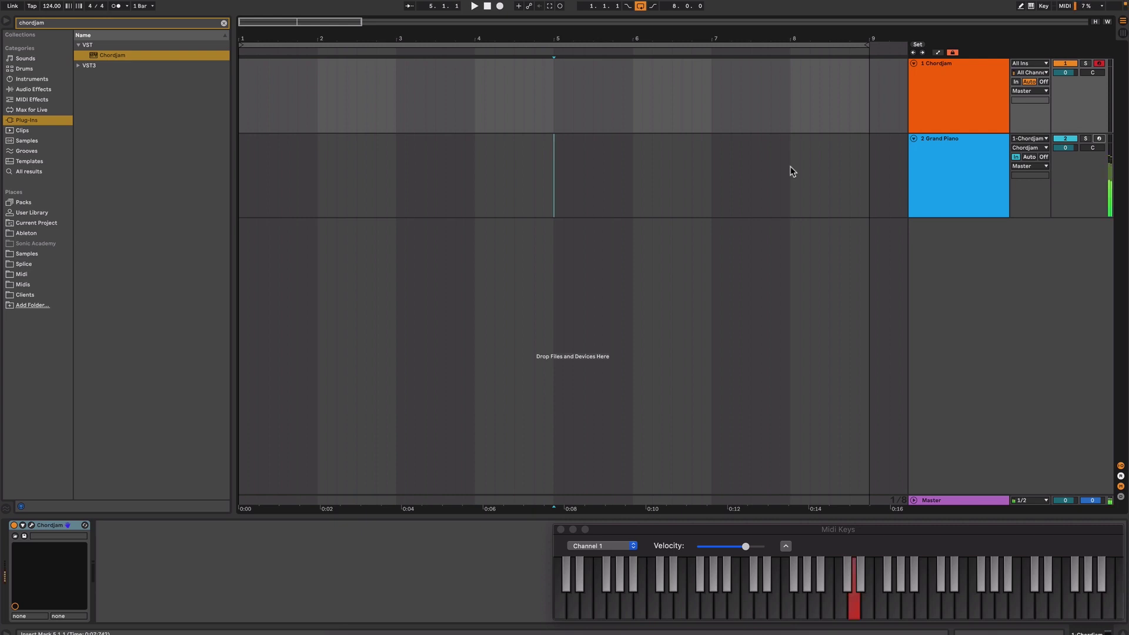
{"action": "key", "text": "d"}
{"action": "key", "text": "f"}
{"action": "key", "text": "g"}
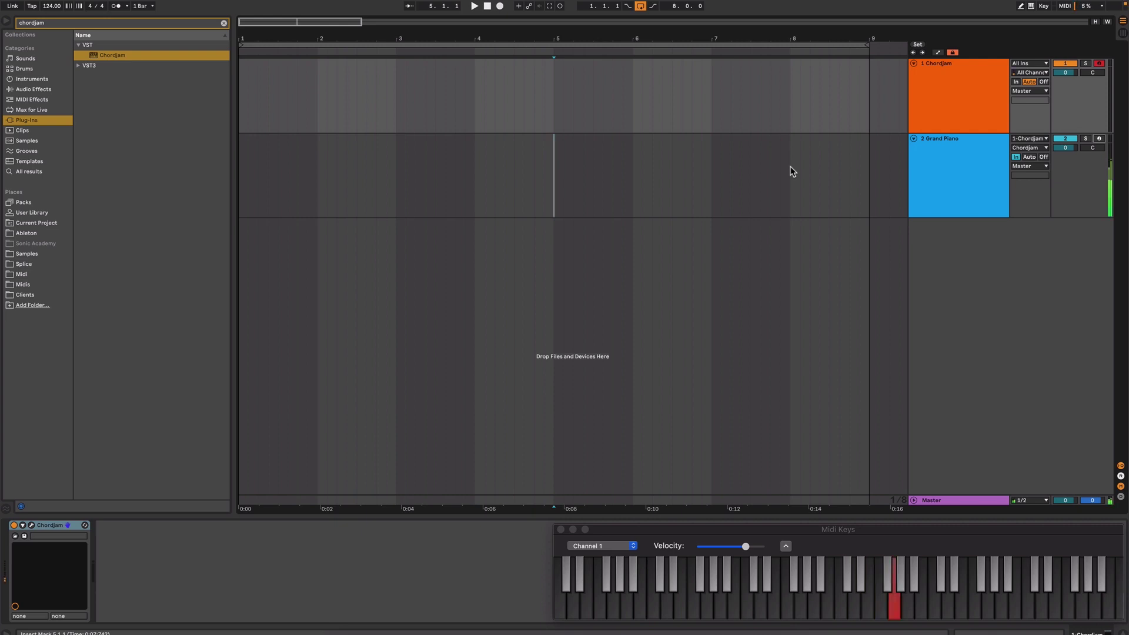
{"action": "key", "text": "h"}
{"action": "key", "text": "j"}
{"action": "key", "text": "k"}
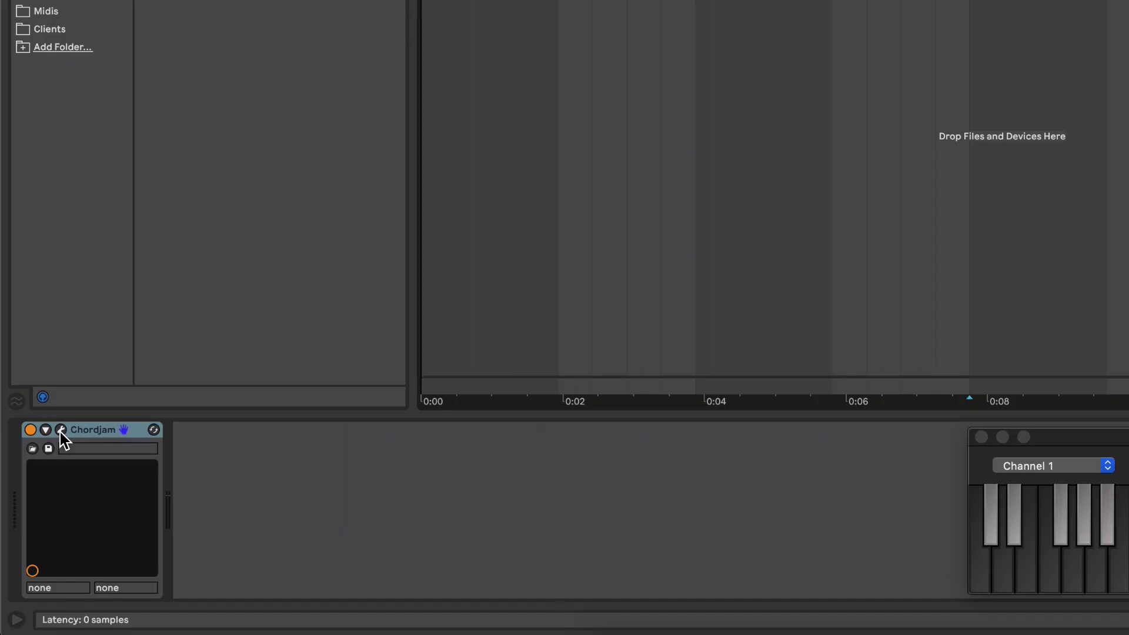
- Open the Chordjam plug-in window and look over its sequencer and its 16-pad chord grid
{"action": "left_click", "coordinate": [31, 525]}
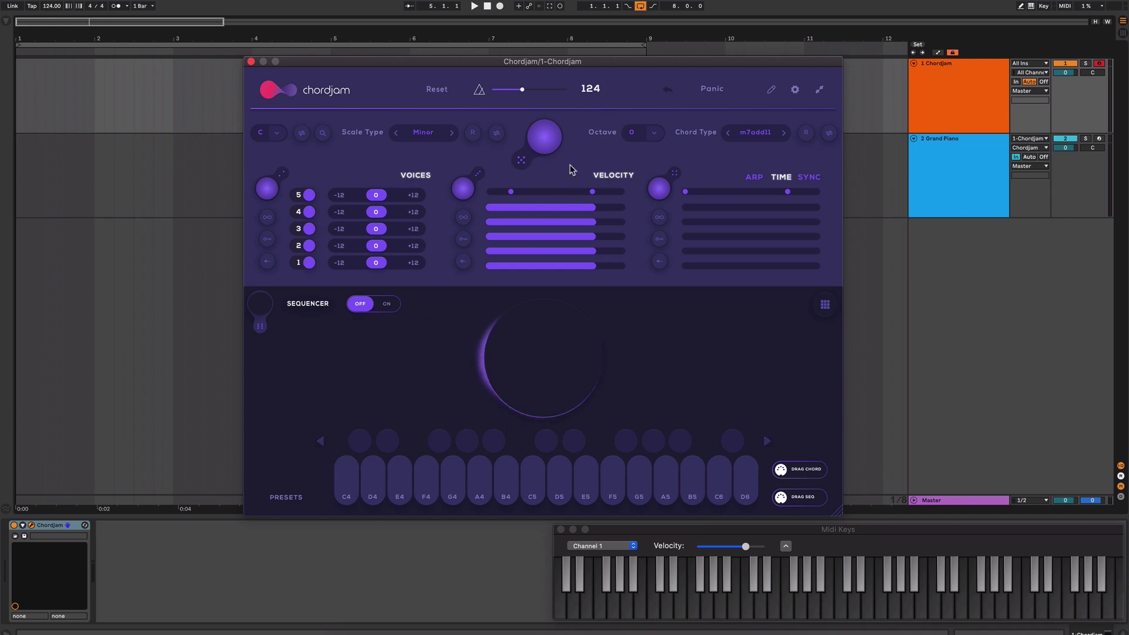
{"action": "left_click", "coordinate": [386, 304]}
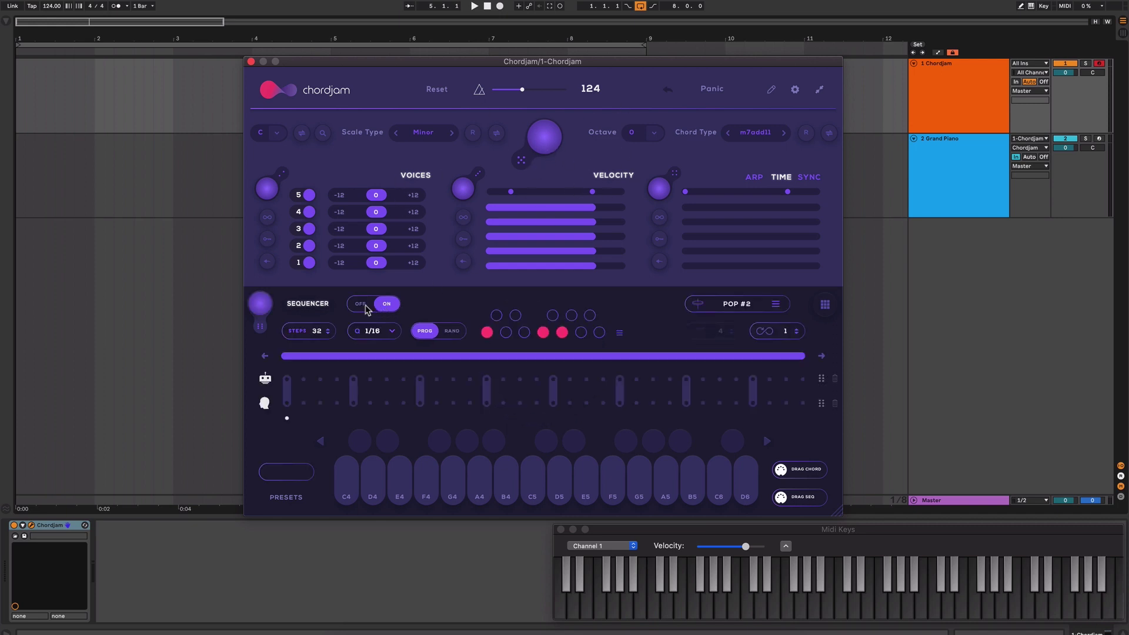
{"action": "left_click", "coordinate": [364, 306]}
{"action": "left_click", "coordinate": [826, 305]}
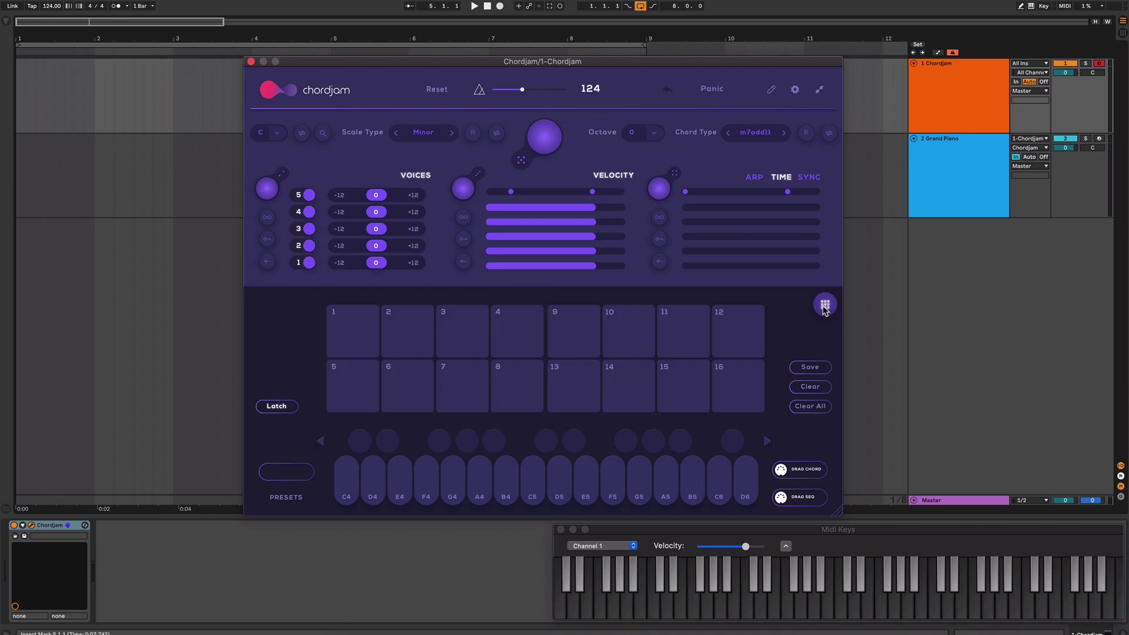
{"action": "left_click", "coordinate": [824, 307]}
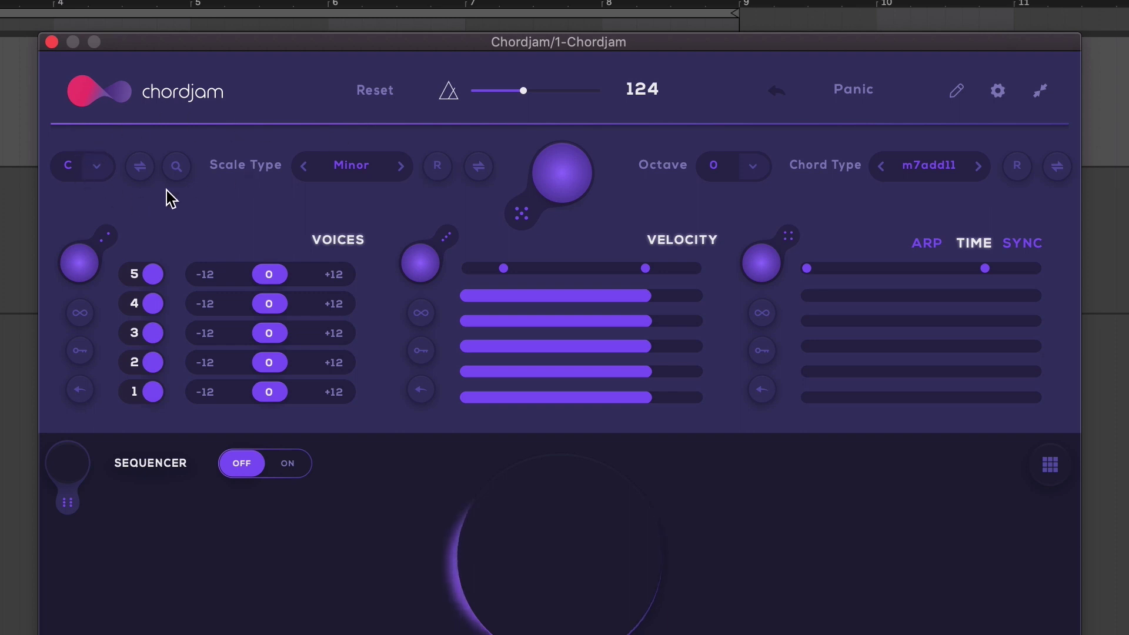
- Set Chordjam's scale root to D and its scale type to Major
{"action": "left_click", "coordinate": [99, 168]}
{"action": "left_click", "coordinate": [99, 167]}
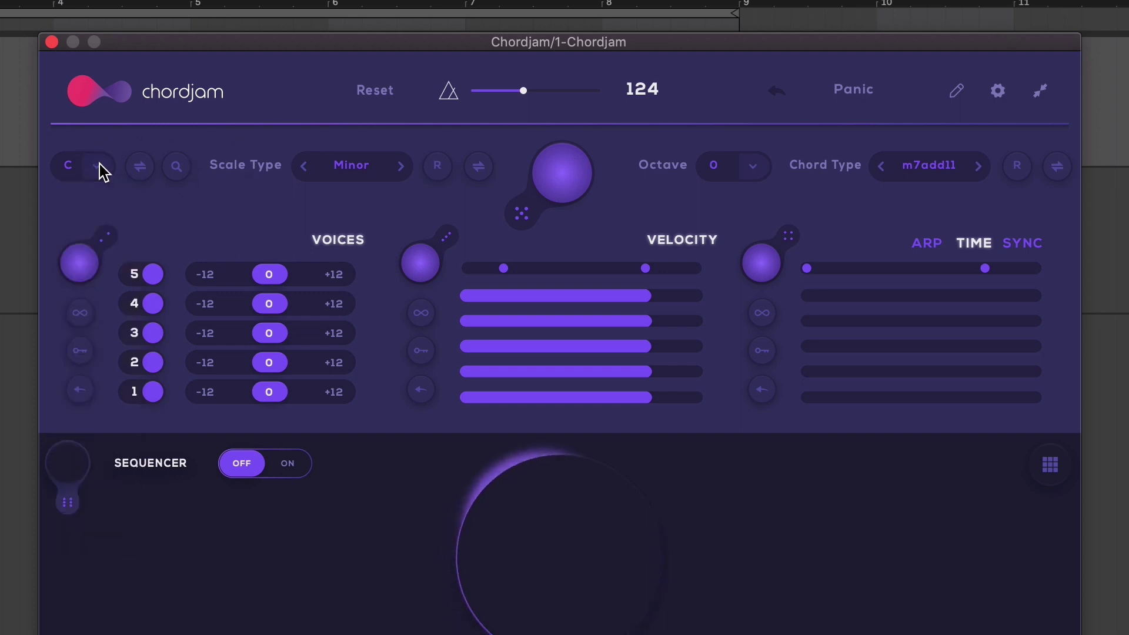
{"action": "left_click", "coordinate": [352, 170]}
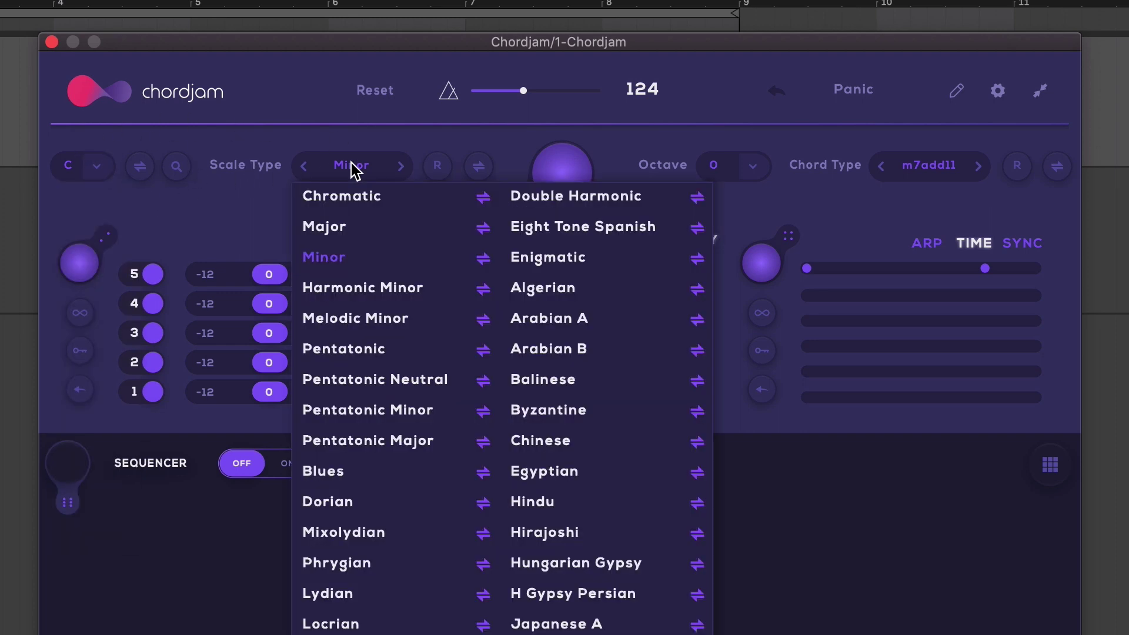
{"action": "left_click", "coordinate": [353, 169]}
{"action": "left_click", "coordinate": [99, 167]}
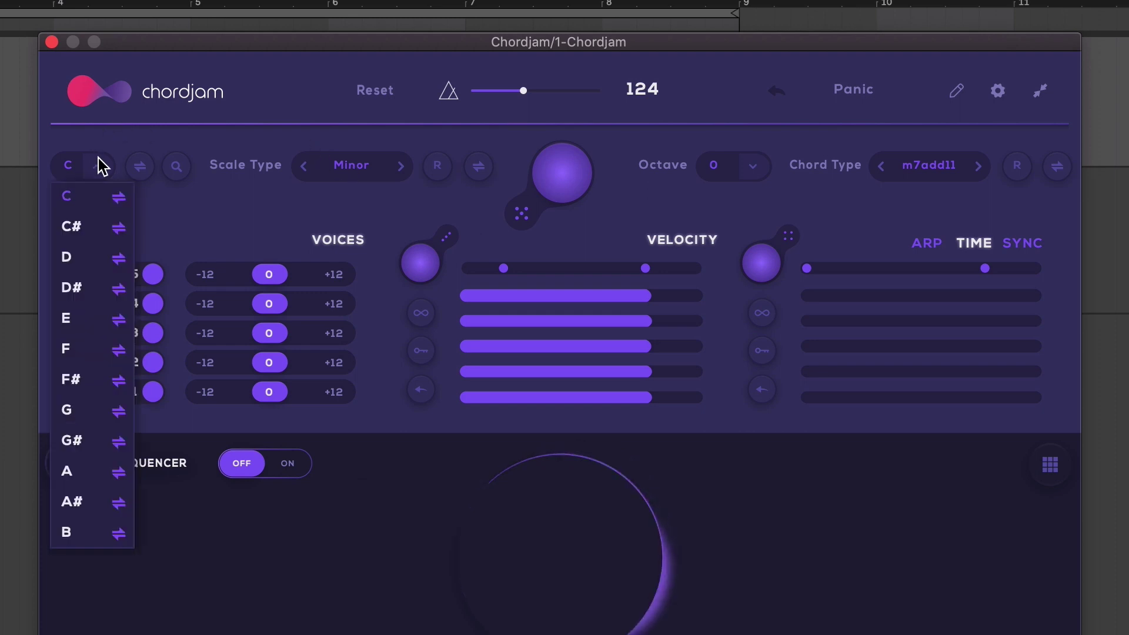
{"action": "left_click", "coordinate": [80, 268]}
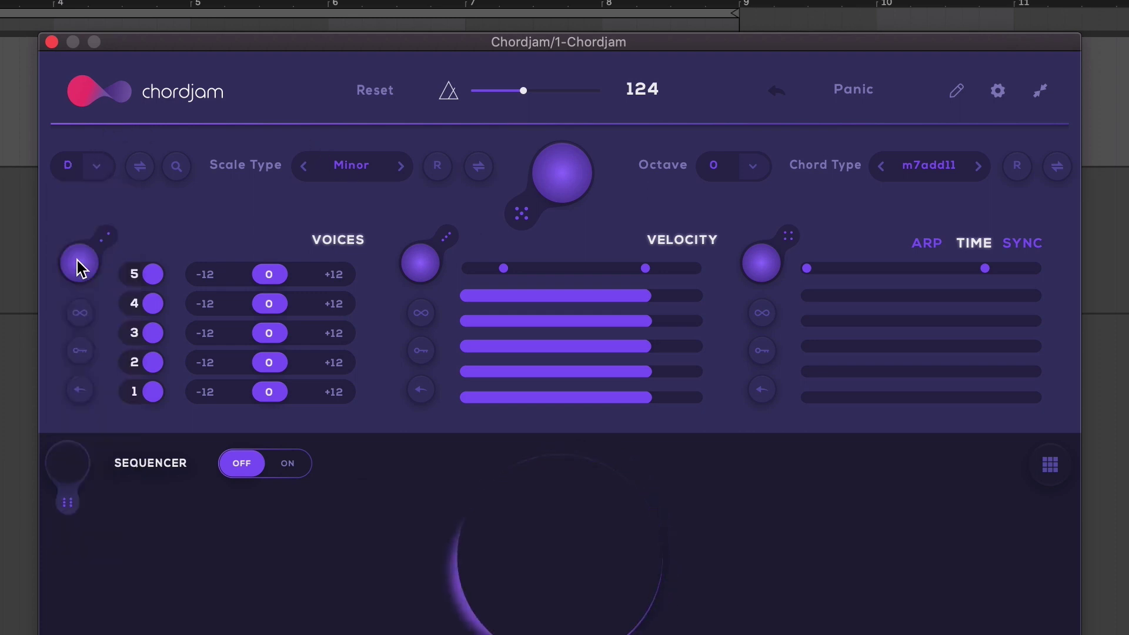
{"action": "left_click", "coordinate": [357, 169]}
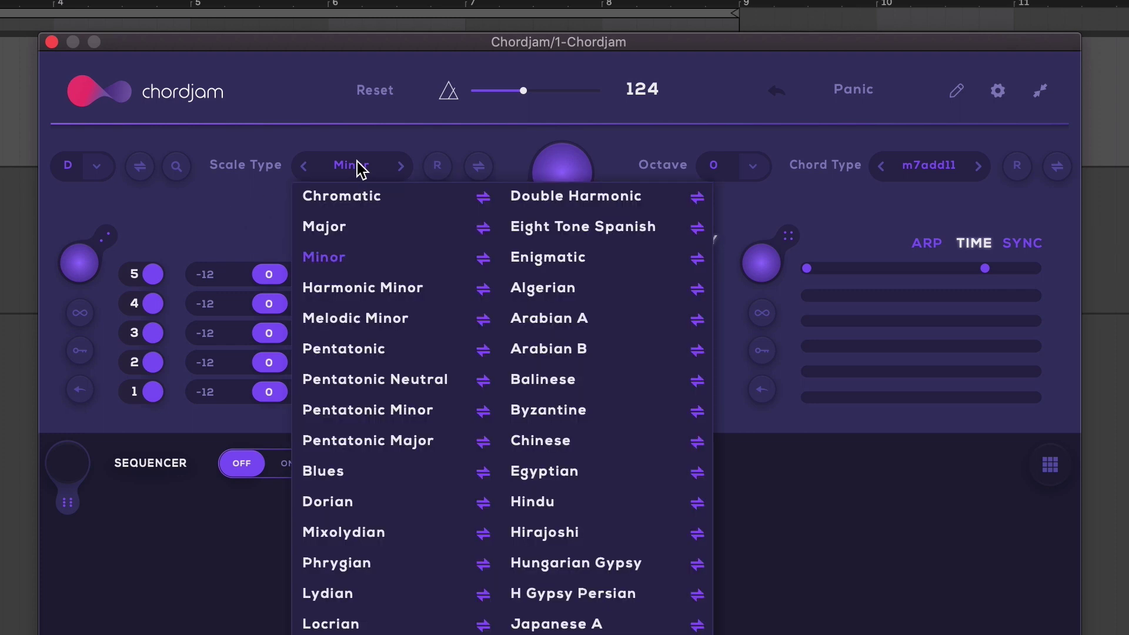
{"action": "left_click", "coordinate": [342, 227]}
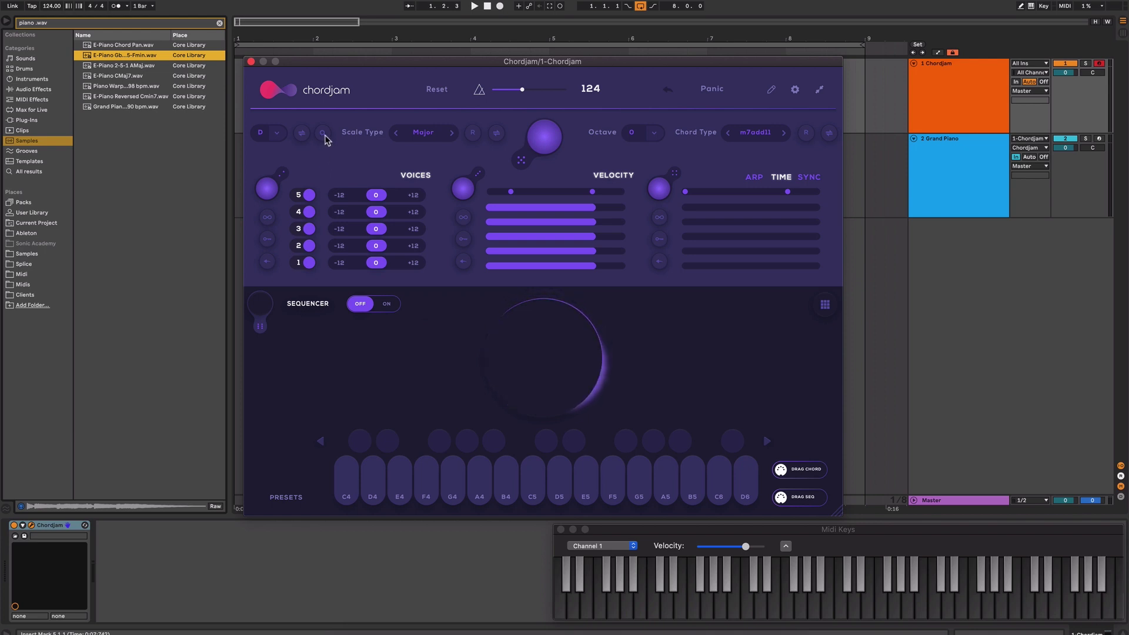
- Have Chordjam analyse the sample E-Piano Gb...5-Fmin.wav for its key and apply the suggested A# Minor scale
{"action": "left_click", "coordinate": [323, 133]}
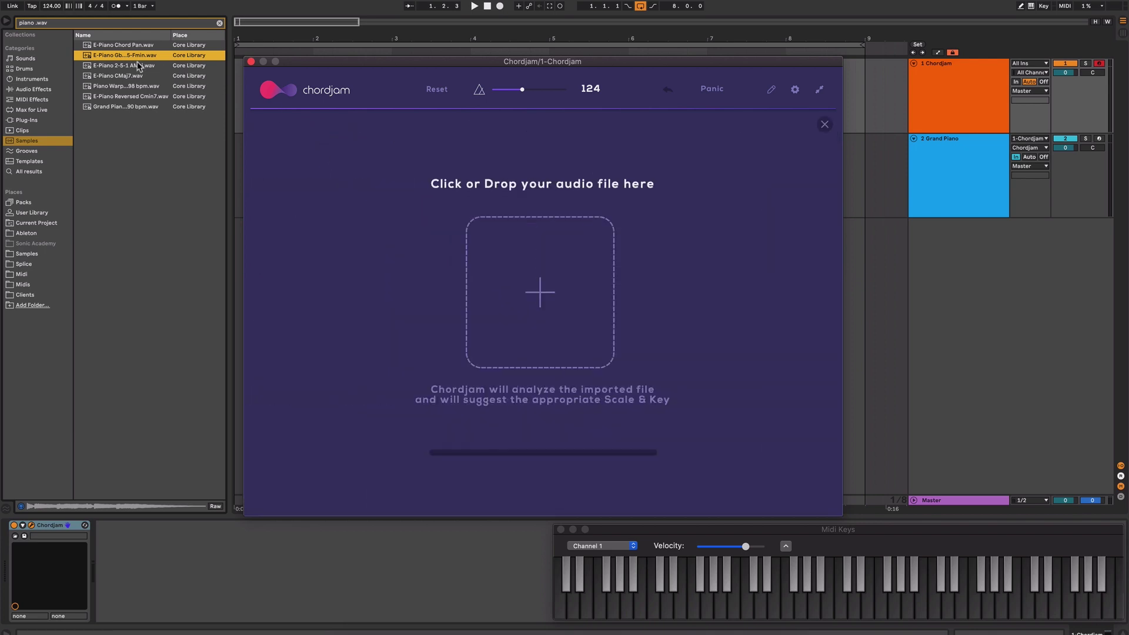
{"action": "left_click_drag", "start_coordinate": [123, 58], "coordinate": [309, 180]}
{"action": "left_click_drag", "start_coordinate": [525, 289], "coordinate": [525, 289]}
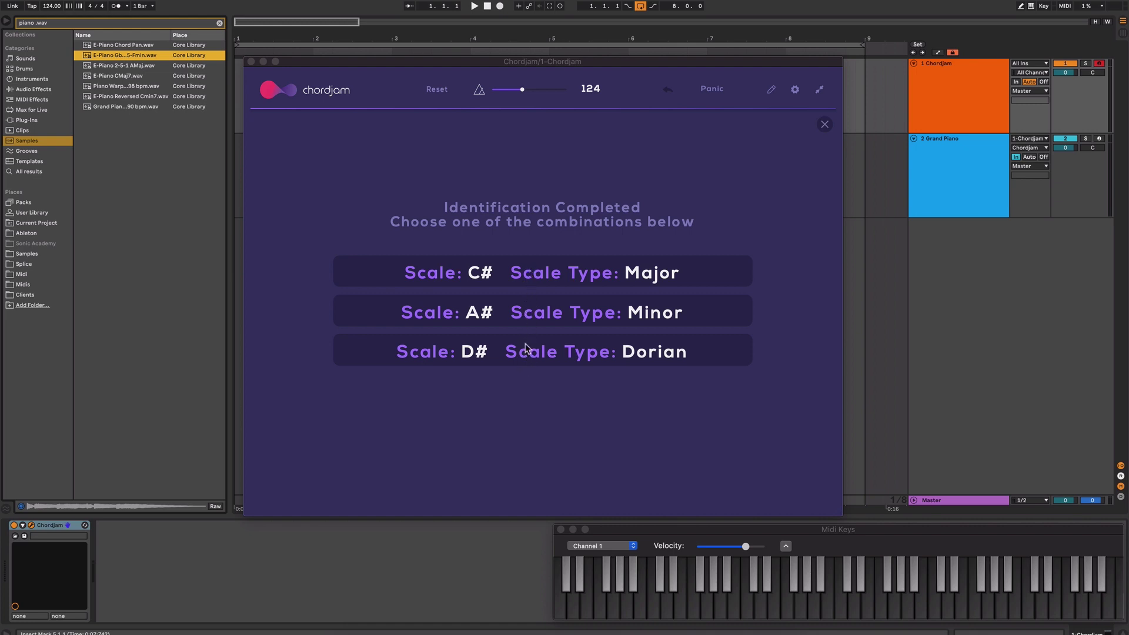
{"action": "left_click", "coordinate": [529, 311]}
- Browse the scale types, stepping back from Minor to Chromatic and forward again to Minor
{"action": "left_click", "coordinate": [423, 132]}
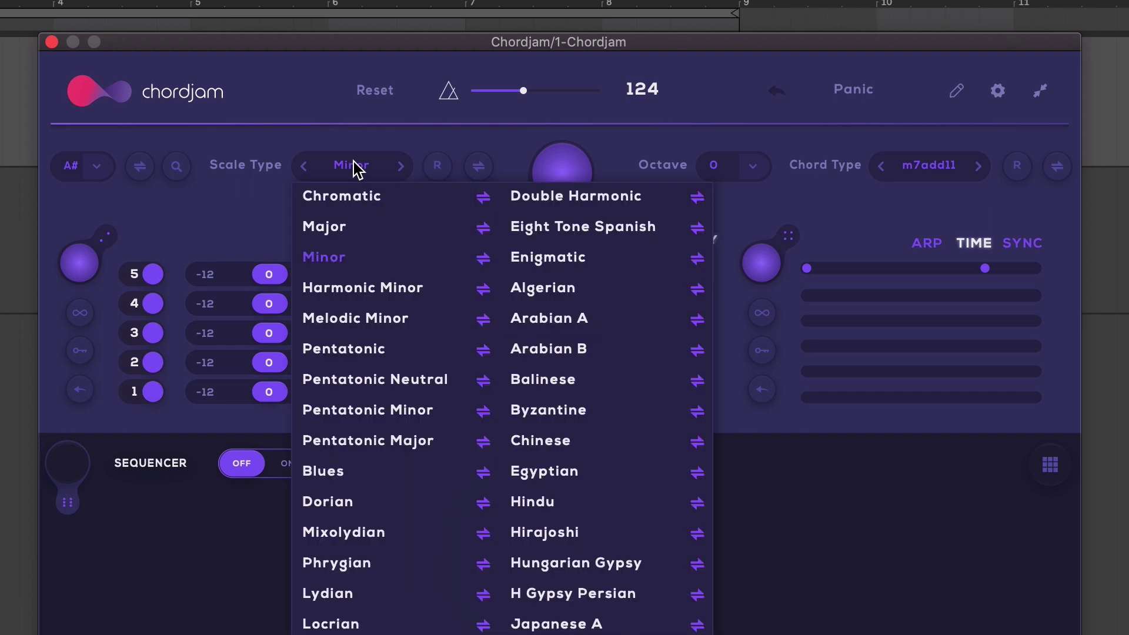
{"action": "left_click", "coordinate": [400, 167]}
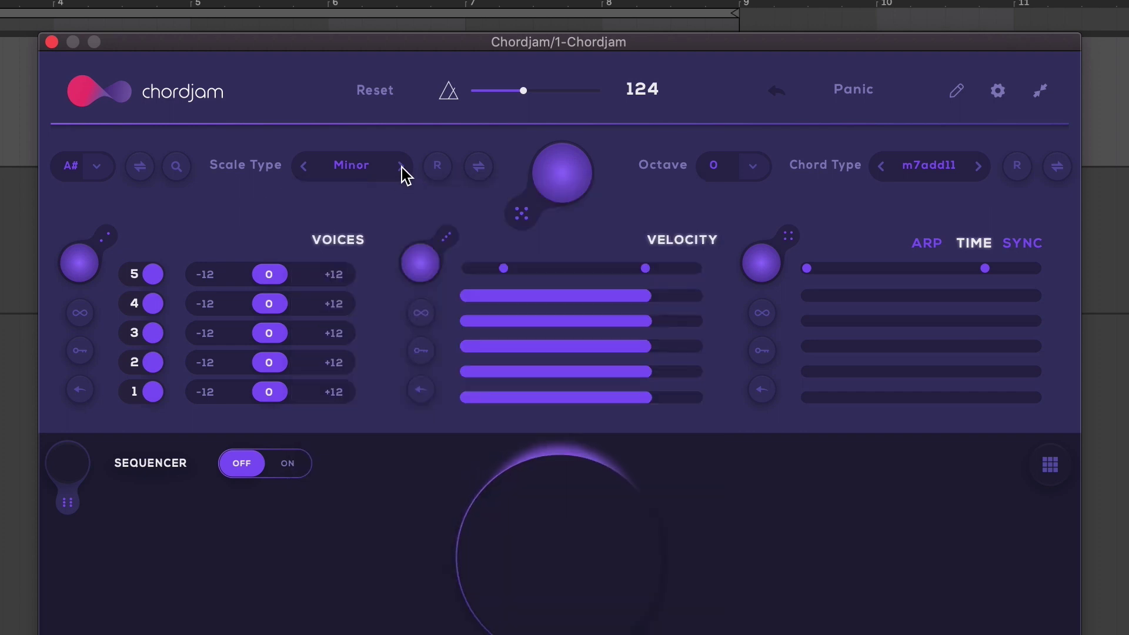
{"action": "left_click", "coordinate": [305, 167]}
{"action": "left_click", "coordinate": [305, 168]}
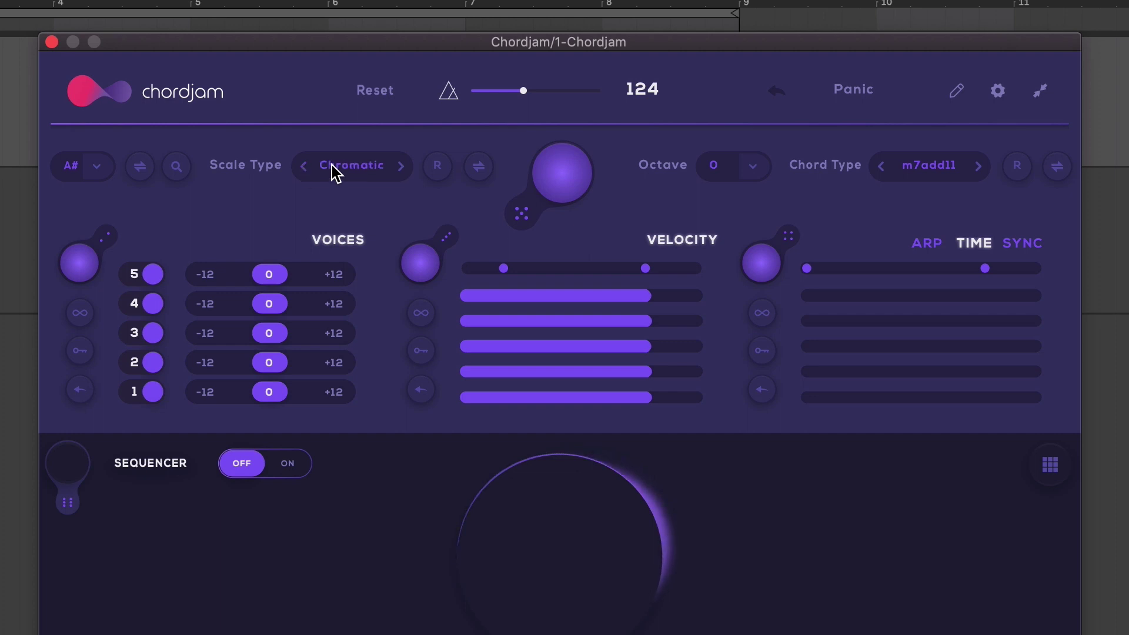
{"action": "left_click", "coordinate": [401, 168]}
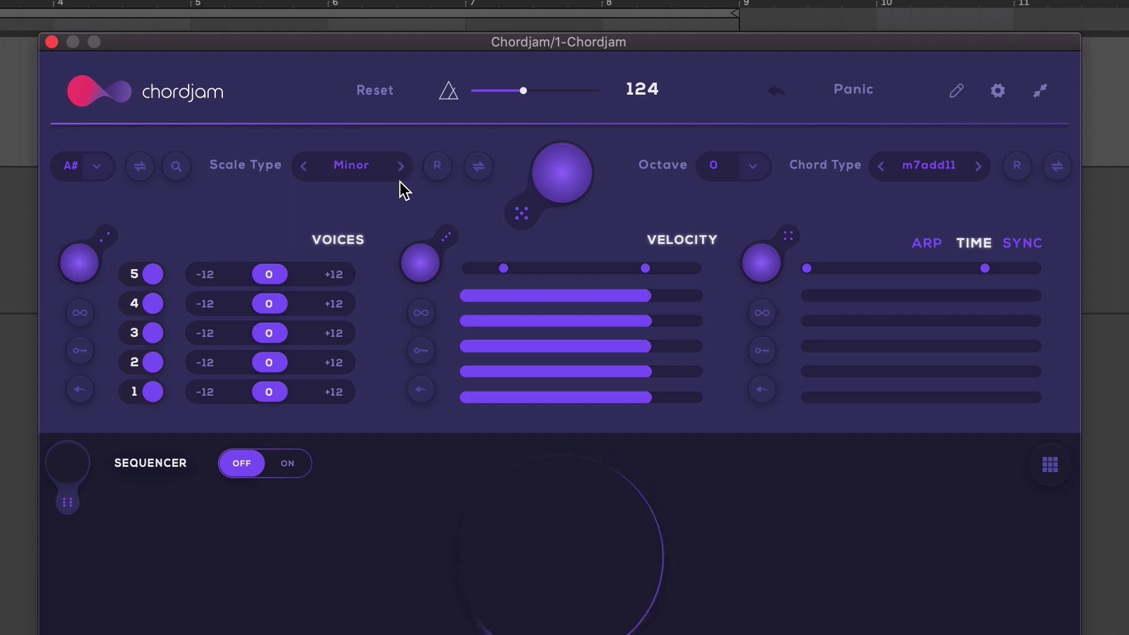
- Try randomising the scale type several times
{"action": "left_click", "coordinate": [438, 166]}
{"action": "left_click", "coordinate": [439, 165]}
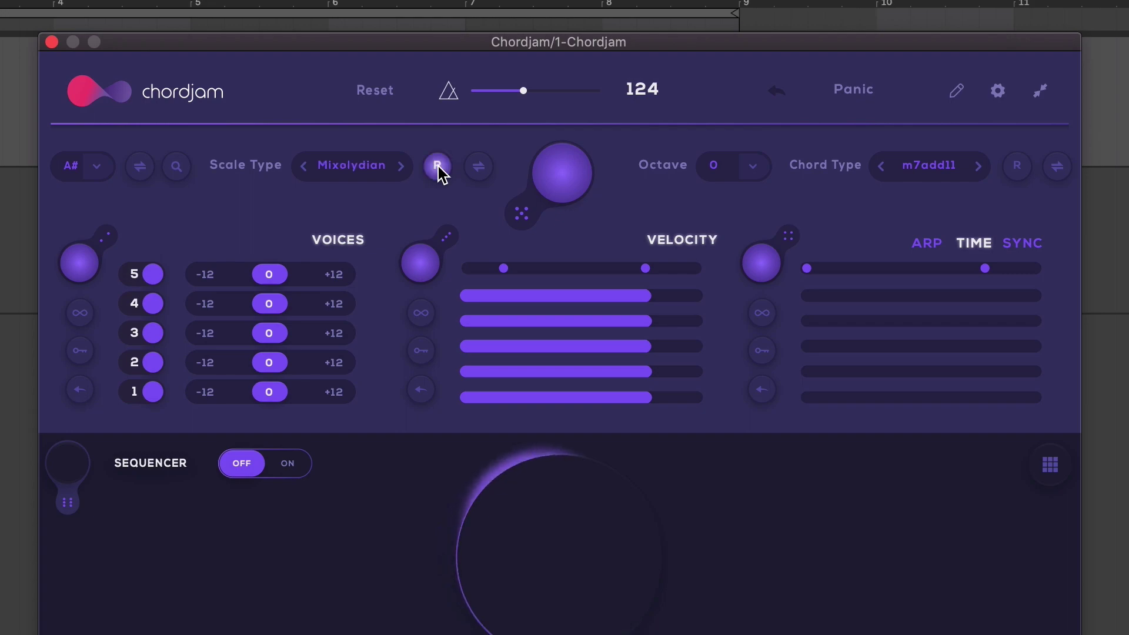
{"action": "left_click", "coordinate": [438, 166]}
{"action": "left_click", "coordinate": [439, 166]}
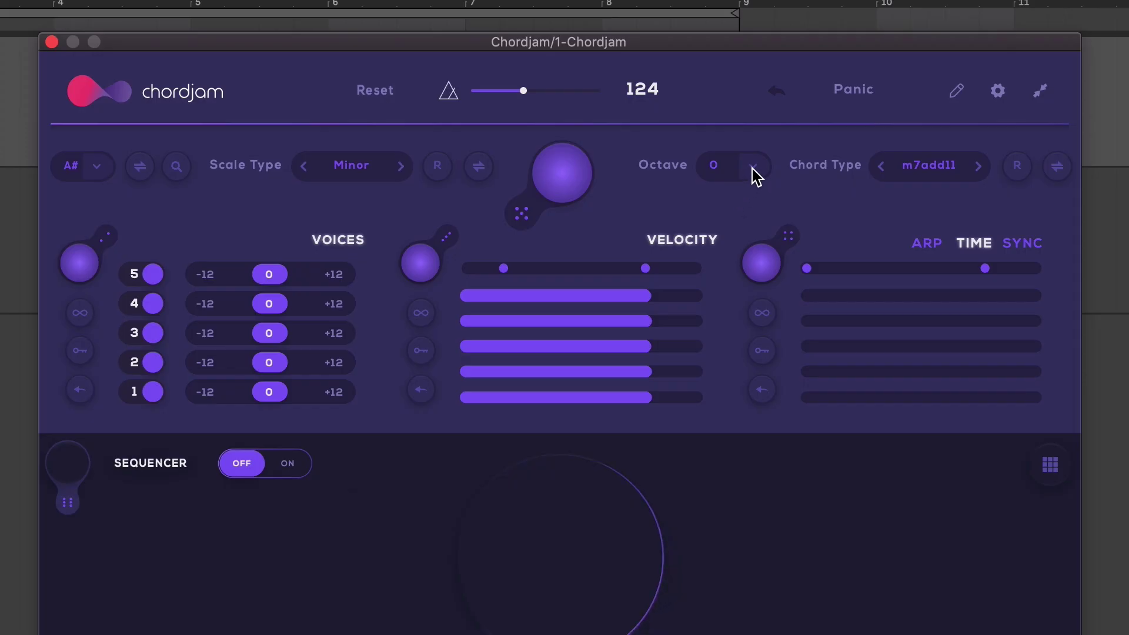
- Try the octave settings -12, -24 and 12, and settle on -12
{"action": "left_click", "coordinate": [752, 168]}
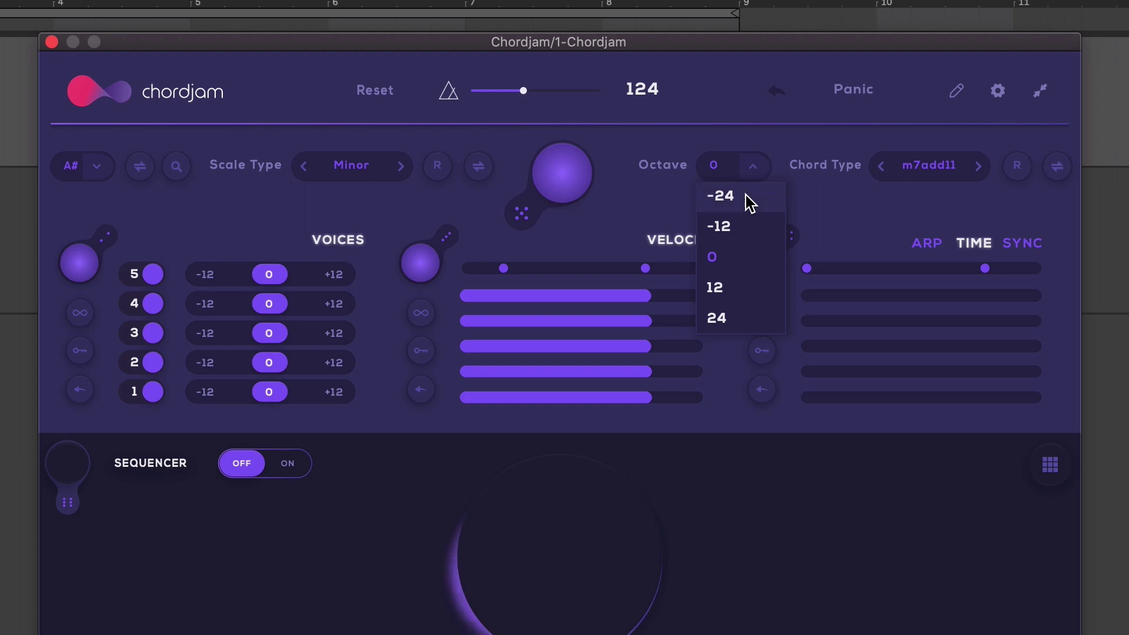
{"action": "left_click", "coordinate": [736, 226]}
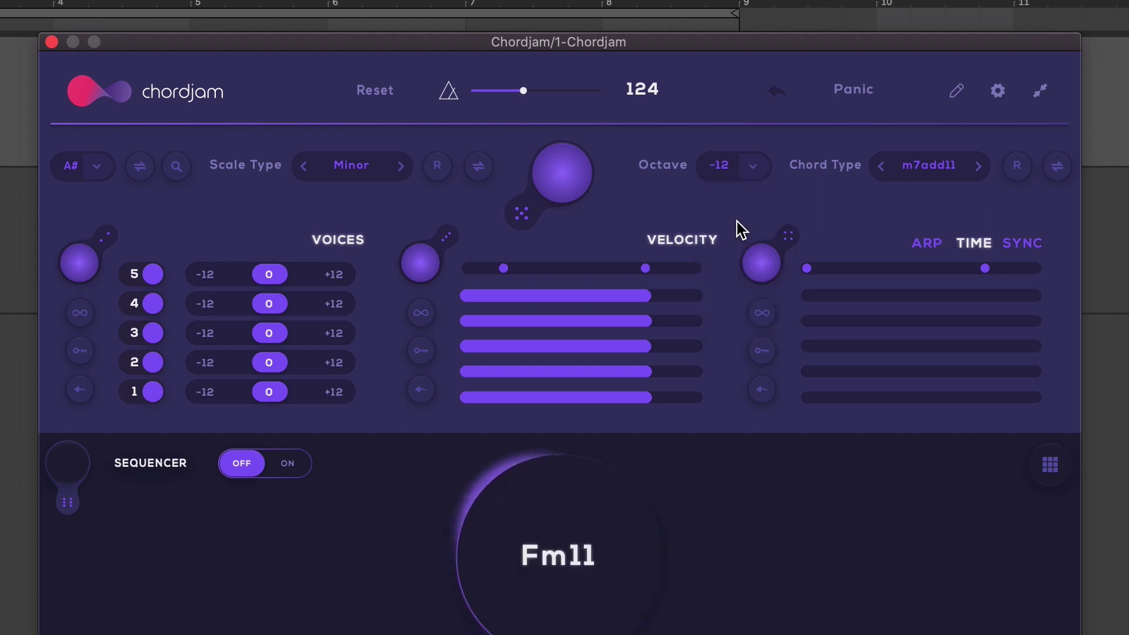
{"action": "left_click", "coordinate": [753, 170]}
{"action": "left_click", "coordinate": [731, 191]}
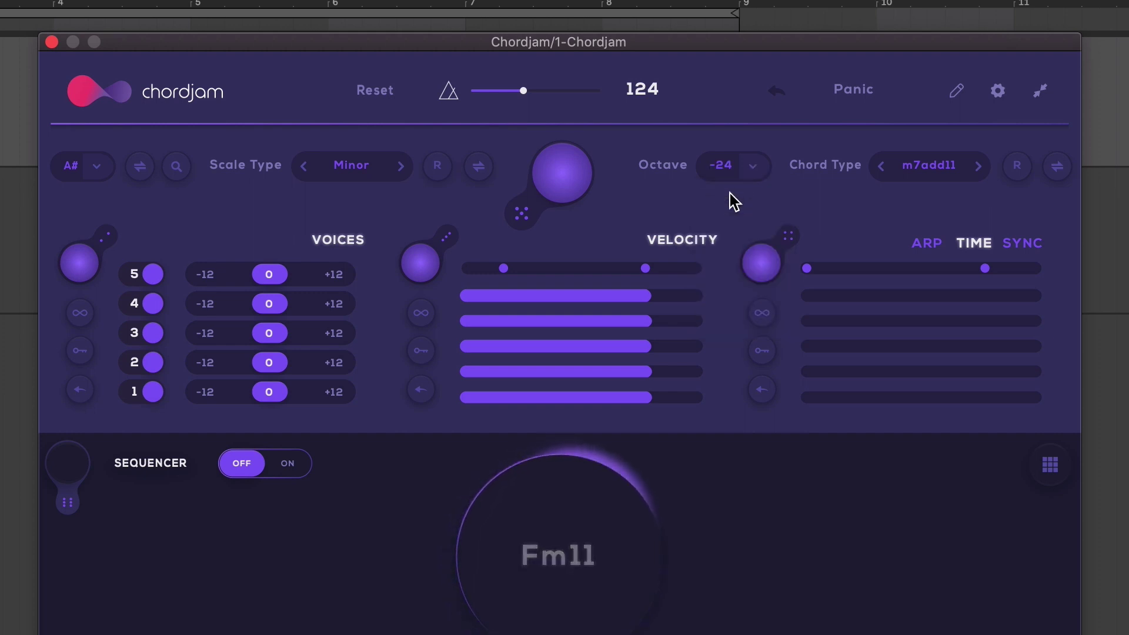
{"action": "left_click", "coordinate": [753, 172]}
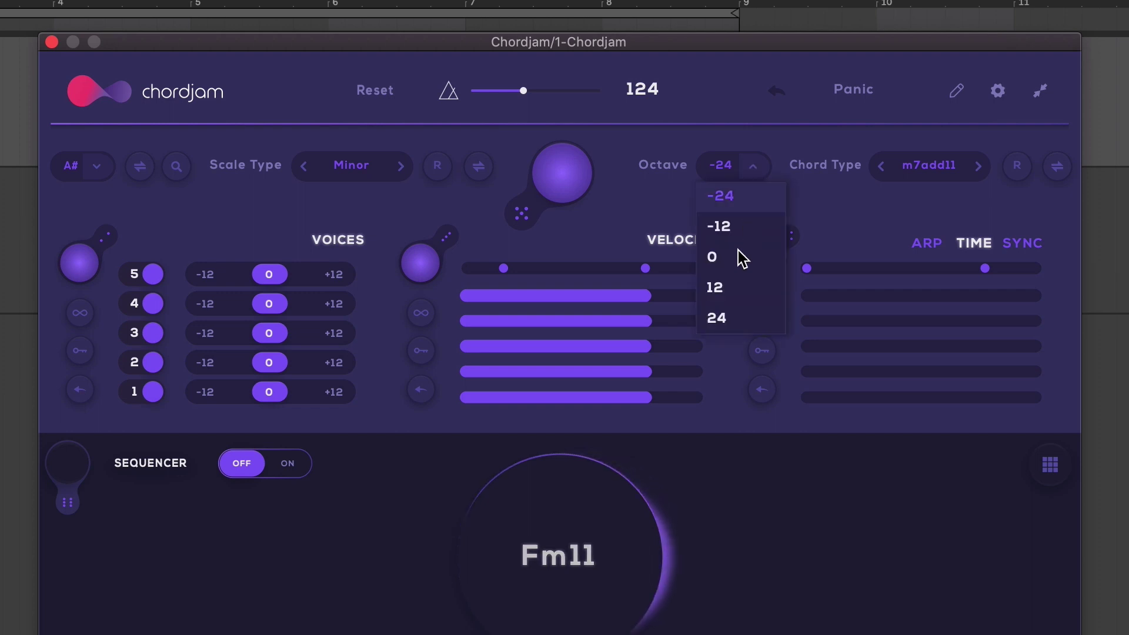
{"action": "left_click", "coordinate": [738, 288]}
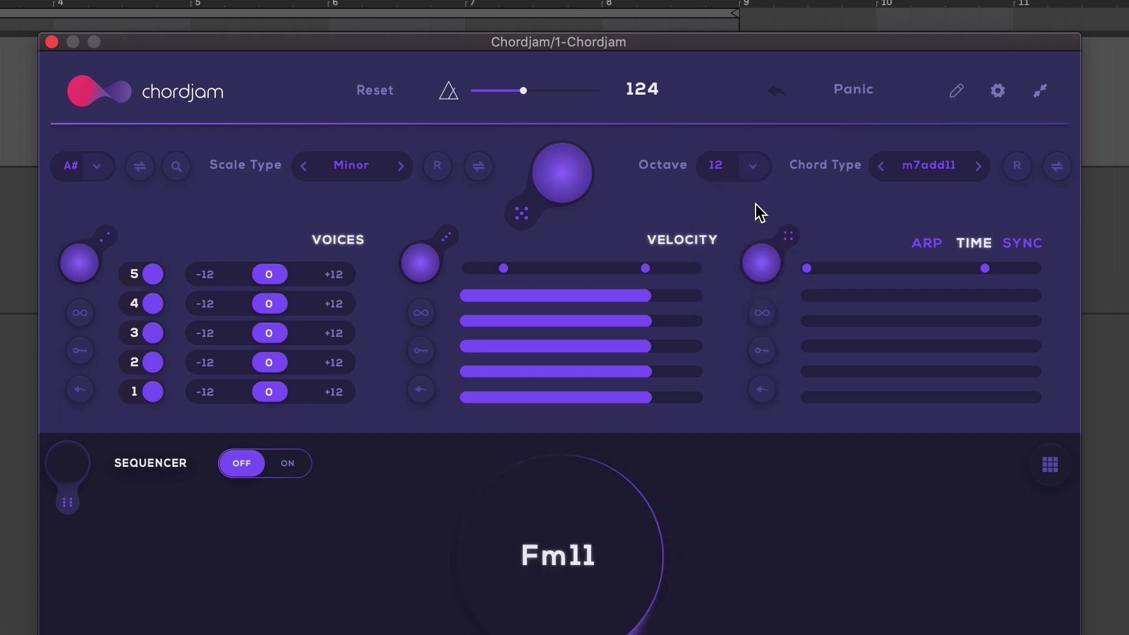
{"action": "left_click", "coordinate": [754, 171]}
{"action": "left_click", "coordinate": [739, 229]}
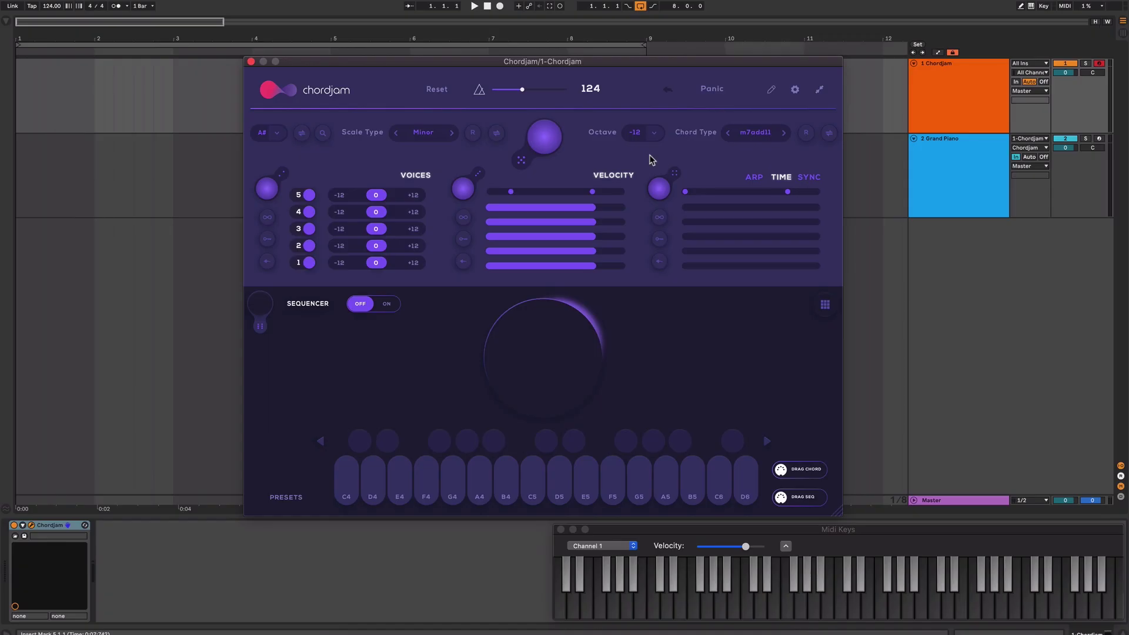
- Set the chord type to Minor9 and review the list of available chord types
{"action": "left_click", "coordinate": [755, 132]}
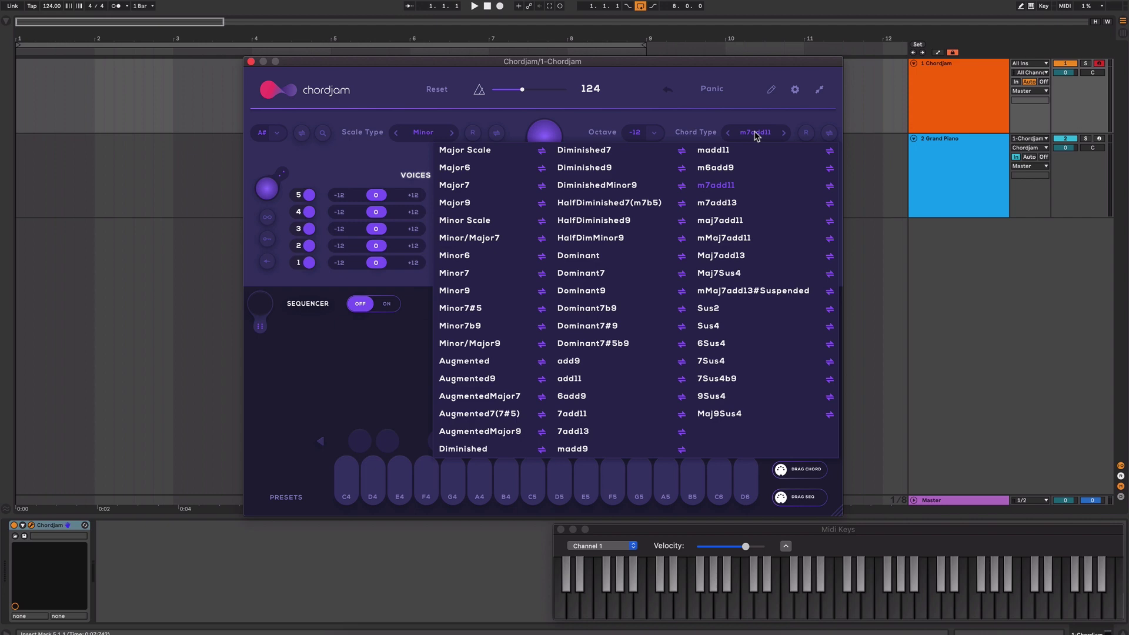
{"action": "left_click", "coordinate": [482, 293]}
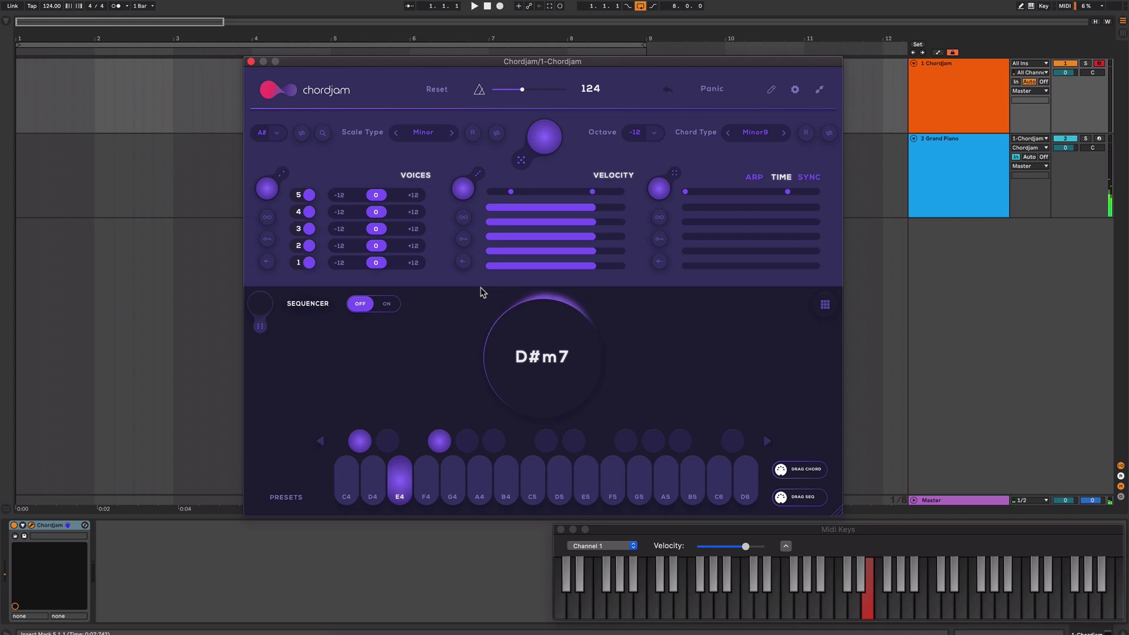
{"action": "left_click", "coordinate": [761, 134]}
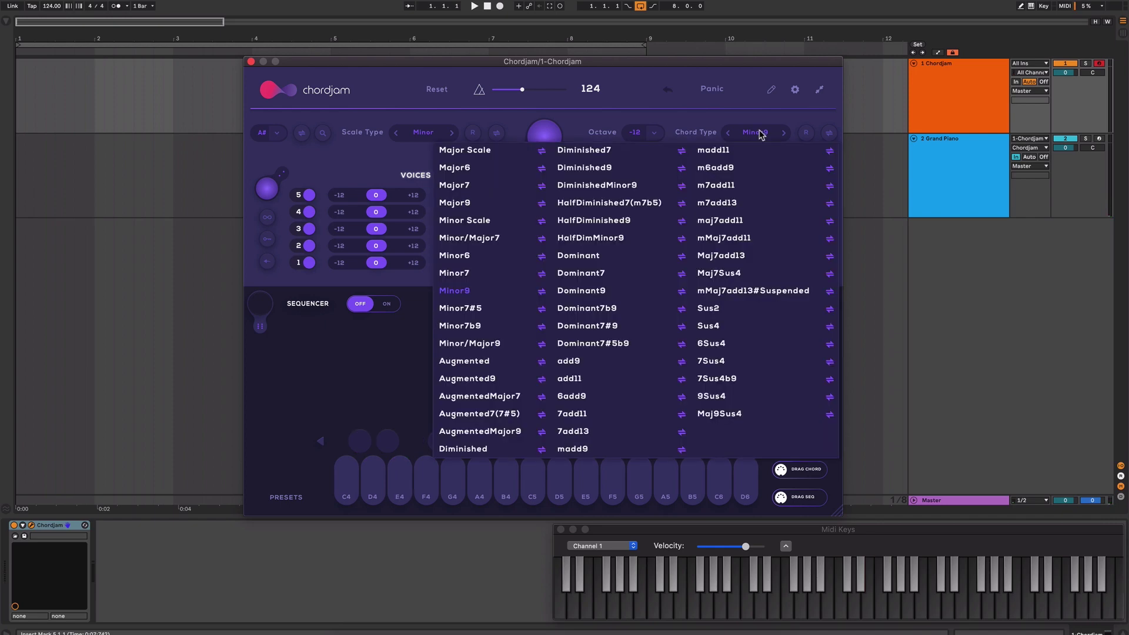
{"action": "left_click", "coordinate": [759, 131]}
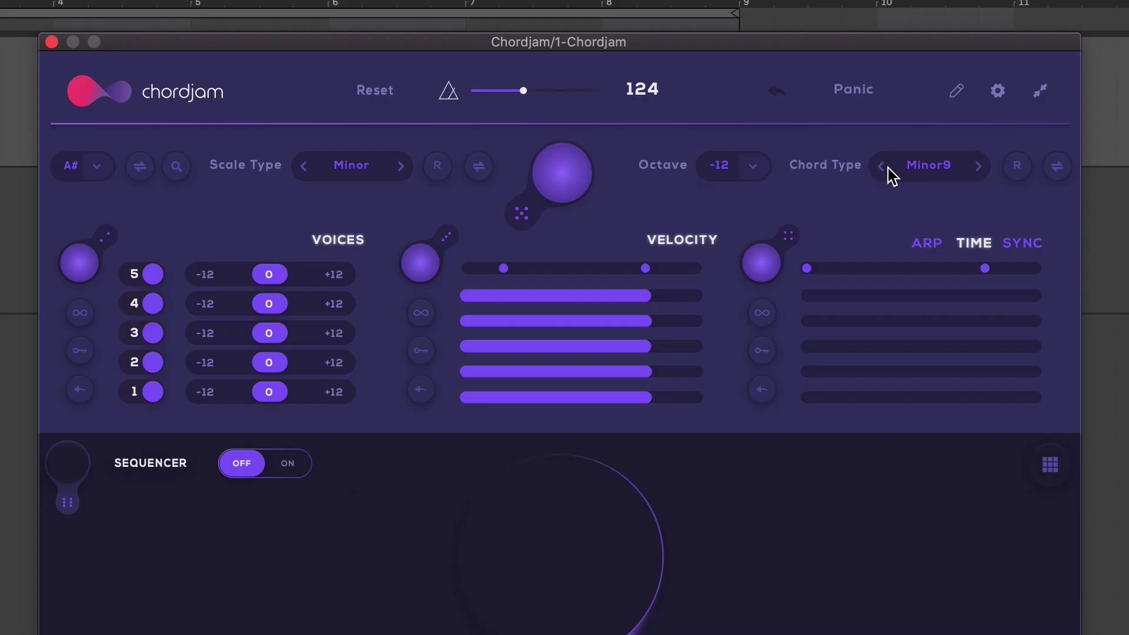
- Advance the chord type one step to Minor7#5 and try randomising the chord type
{"action": "left_click", "coordinate": [978, 170]}
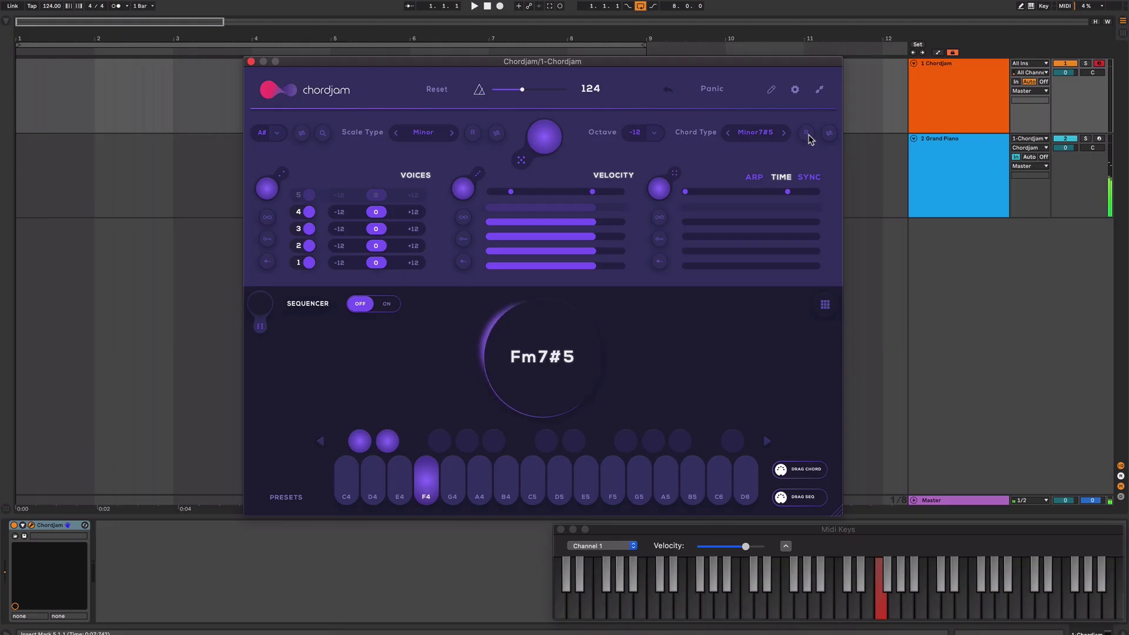
{"action": "left_click", "coordinate": [807, 134]}
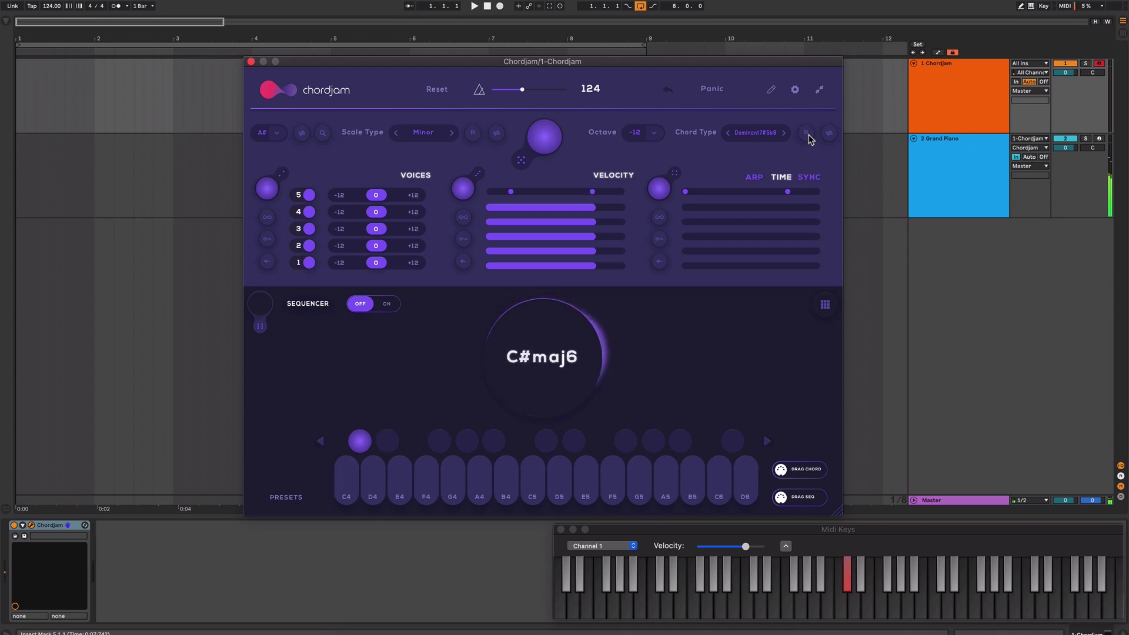
{"action": "left_click", "coordinate": [801, 137]}
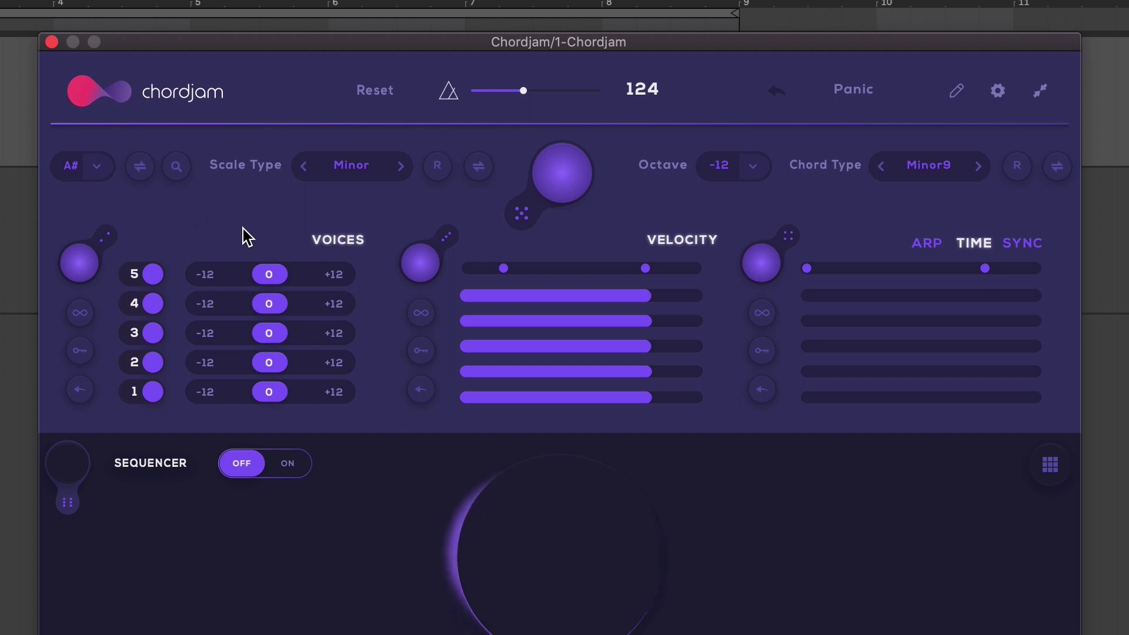
- Try muting voices 5, 4, 3 and 2 one by one, and re-enable all of them
{"action": "left_click", "coordinate": [147, 276]}
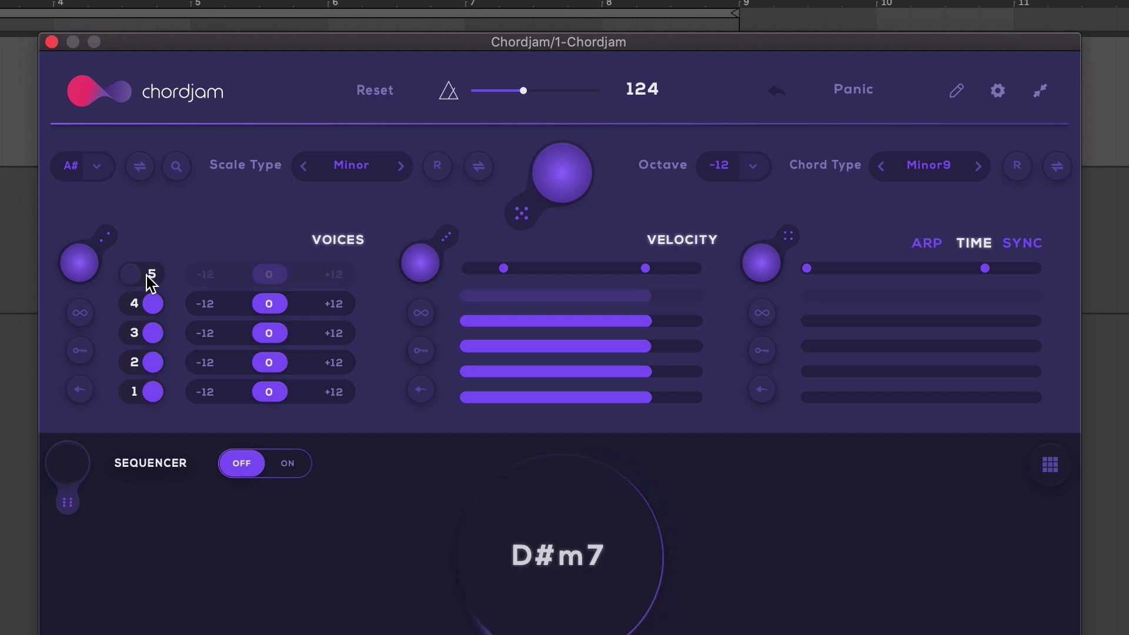
{"action": "left_click", "coordinate": [153, 303]}
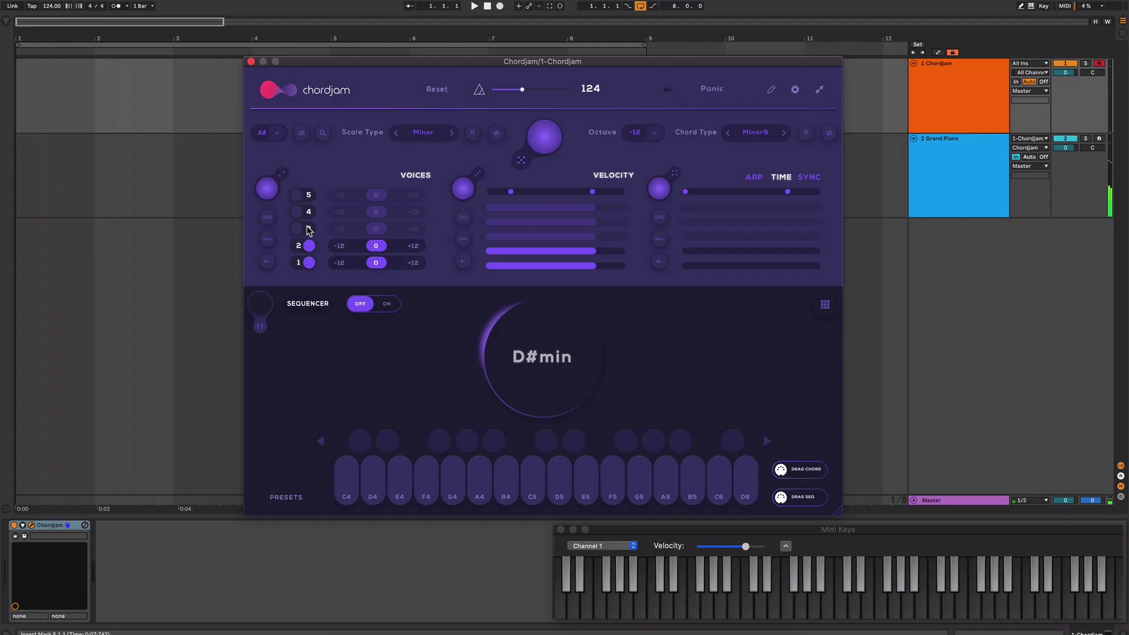
{"action": "left_click", "coordinate": [152, 333]}
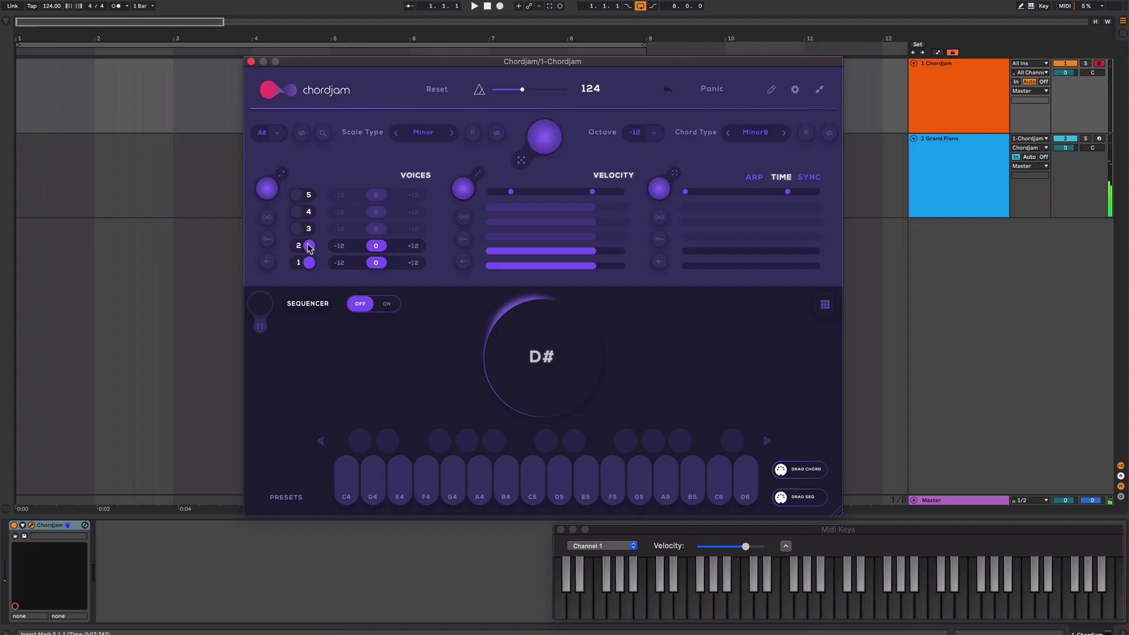
{"action": "left_click", "coordinate": [305, 246]}
{"action": "left_click", "coordinate": [302, 230]}
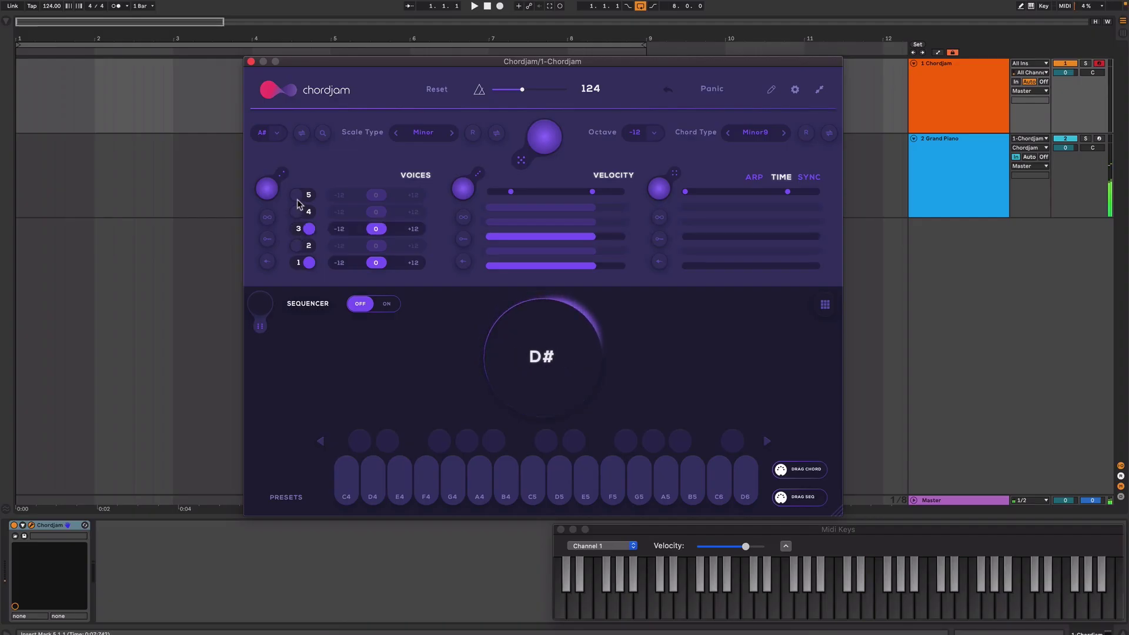
{"action": "left_click", "coordinate": [298, 199]}
{"action": "left_click", "coordinate": [300, 212]}
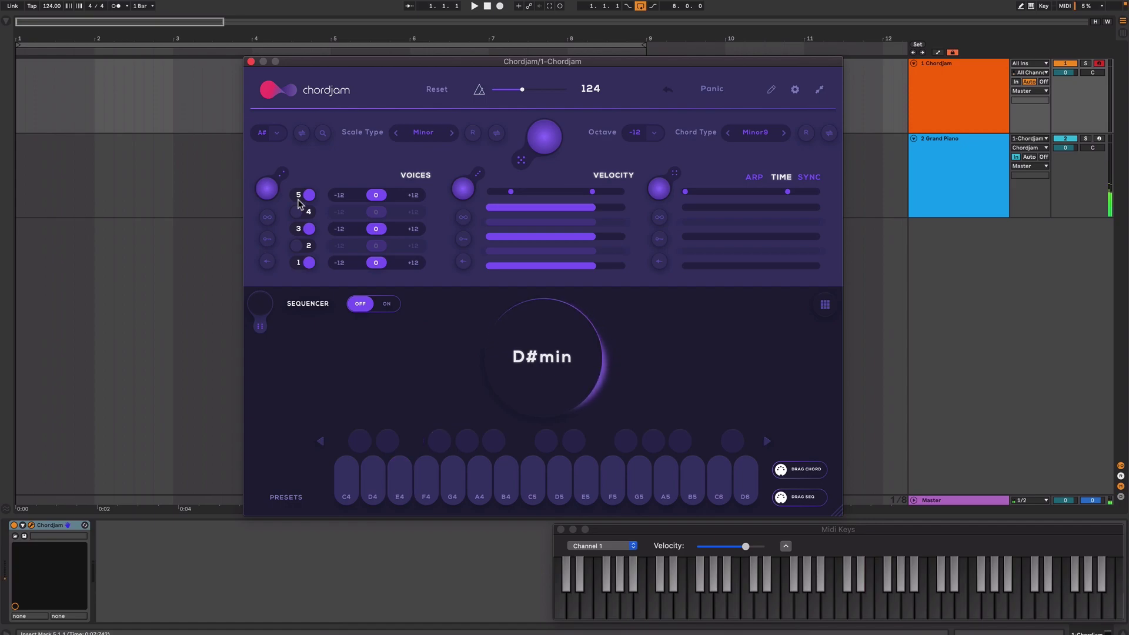
{"action": "left_click", "coordinate": [300, 246]}
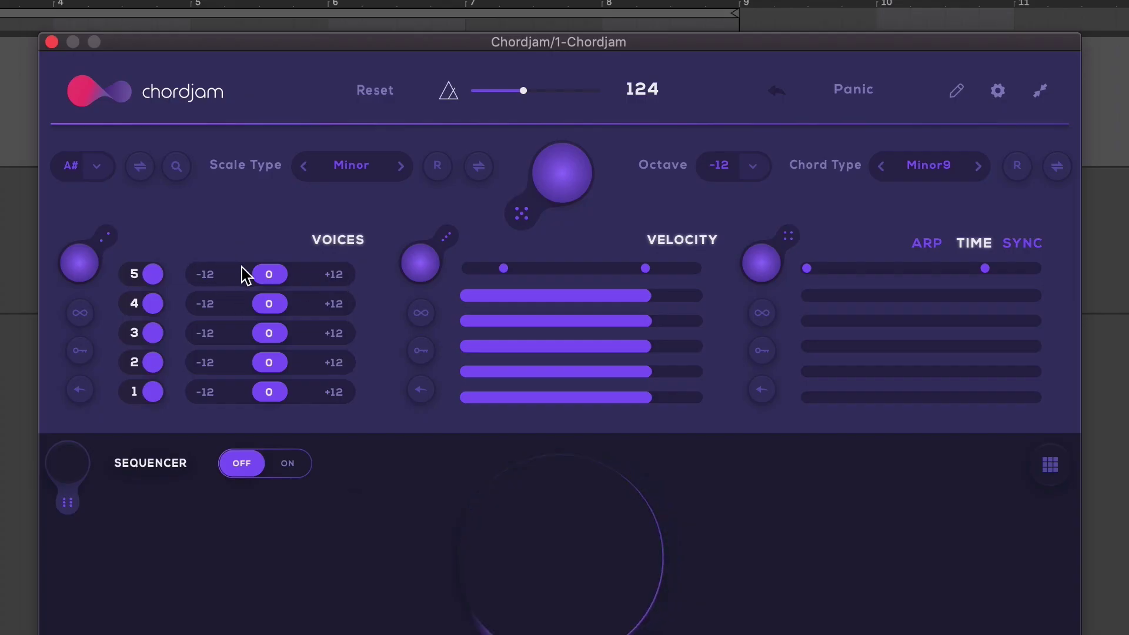
- Try voices 1 and 2 at -12, shift voices 3 and 4 to +12, and return voices 1 and 2 to 0
{"action": "left_click", "coordinate": [205, 392]}
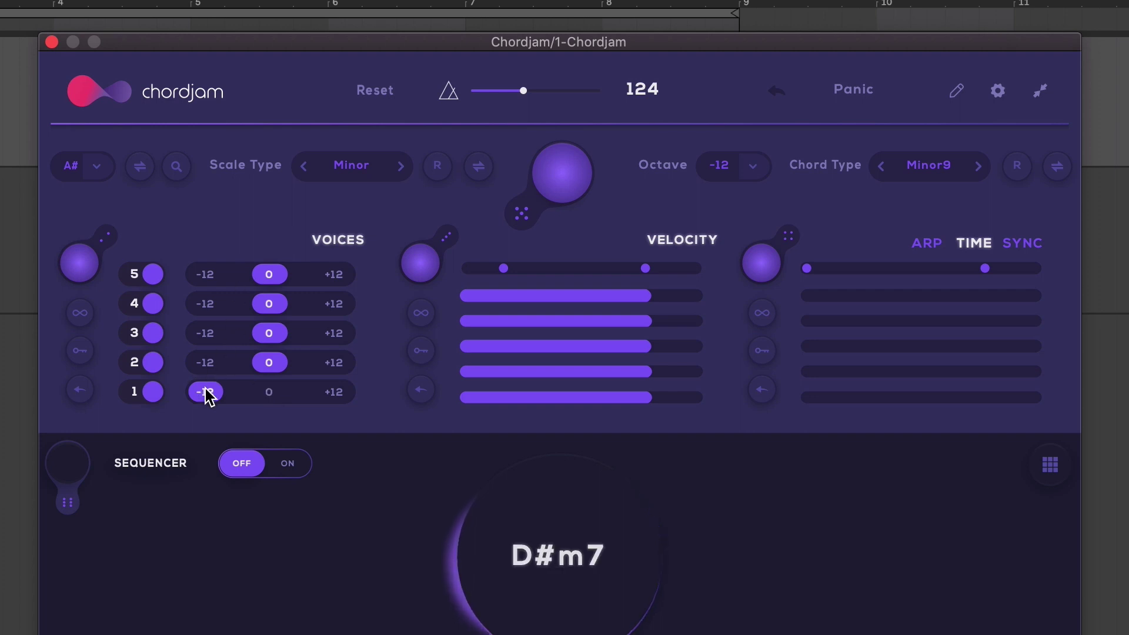
{"action": "left_click", "coordinate": [207, 363]}
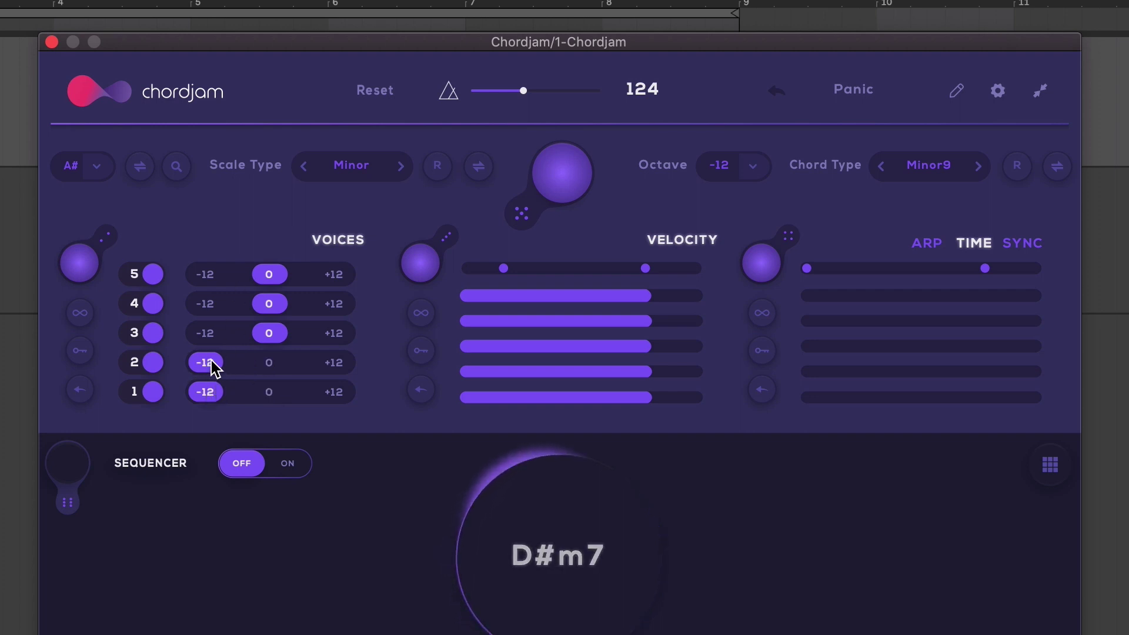
{"action": "left_click", "coordinate": [270, 393]}
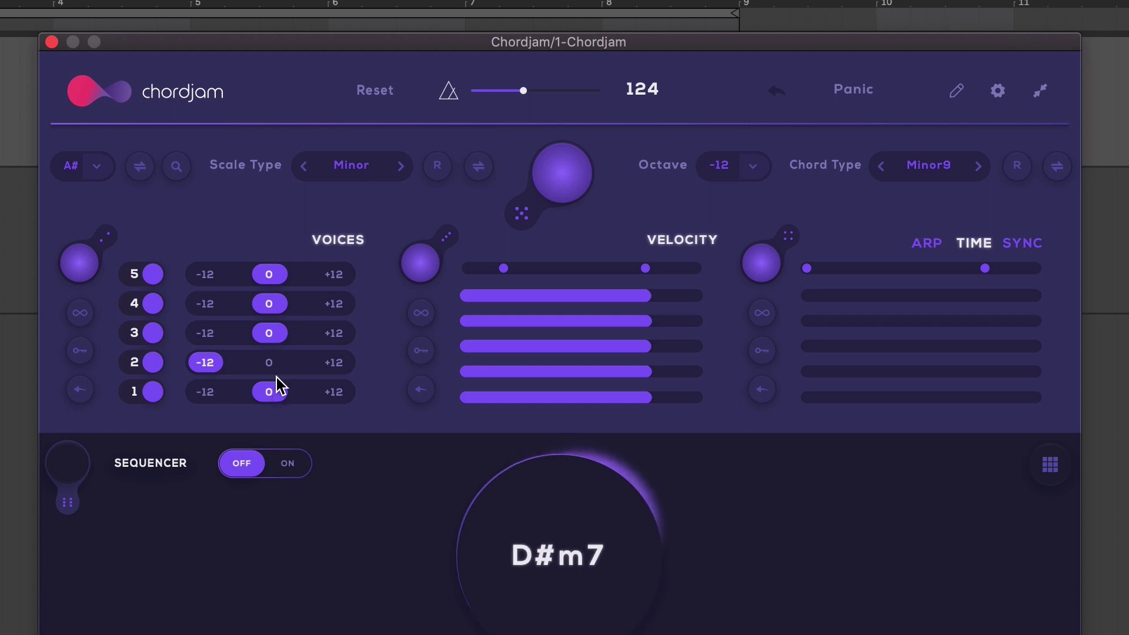
{"action": "left_click", "coordinate": [327, 334]}
{"action": "left_click", "coordinate": [337, 304]}
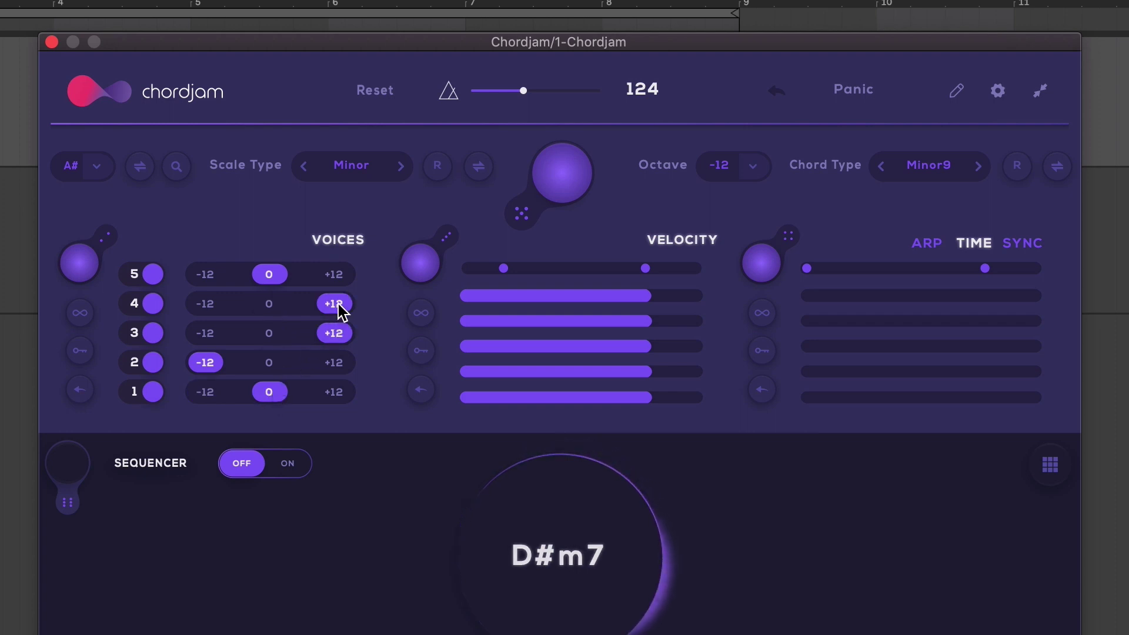
{"action": "left_click", "coordinate": [267, 363]}
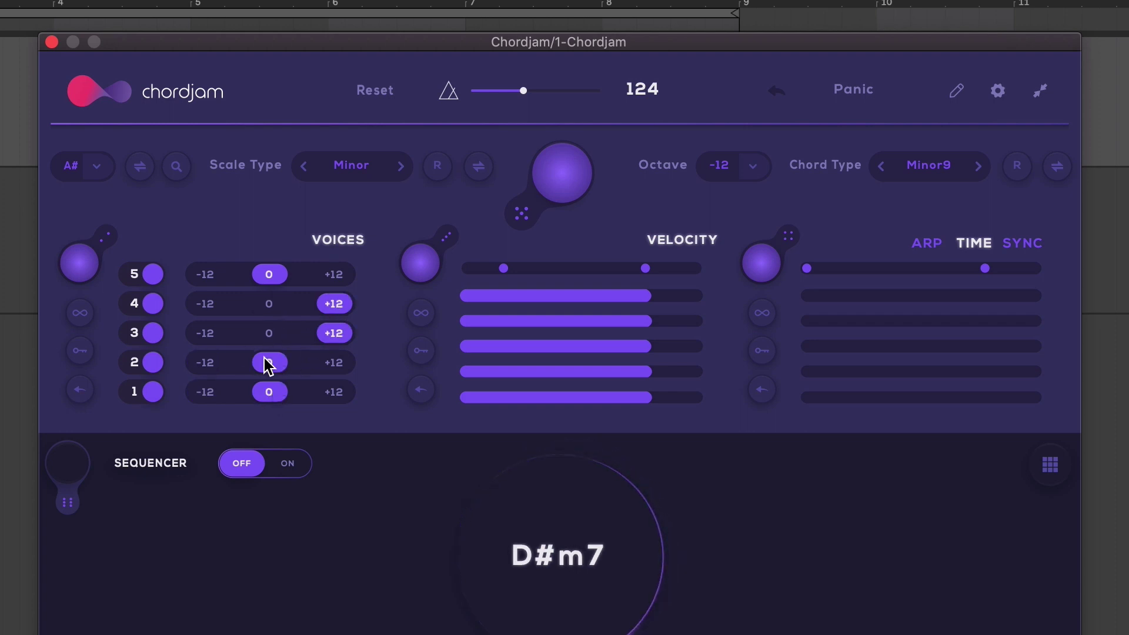
- Set voices 1 and 3 to -12 and voice 4 to 0, and play notes to audition the voicing
{"action": "left_click", "coordinate": [203, 392]}
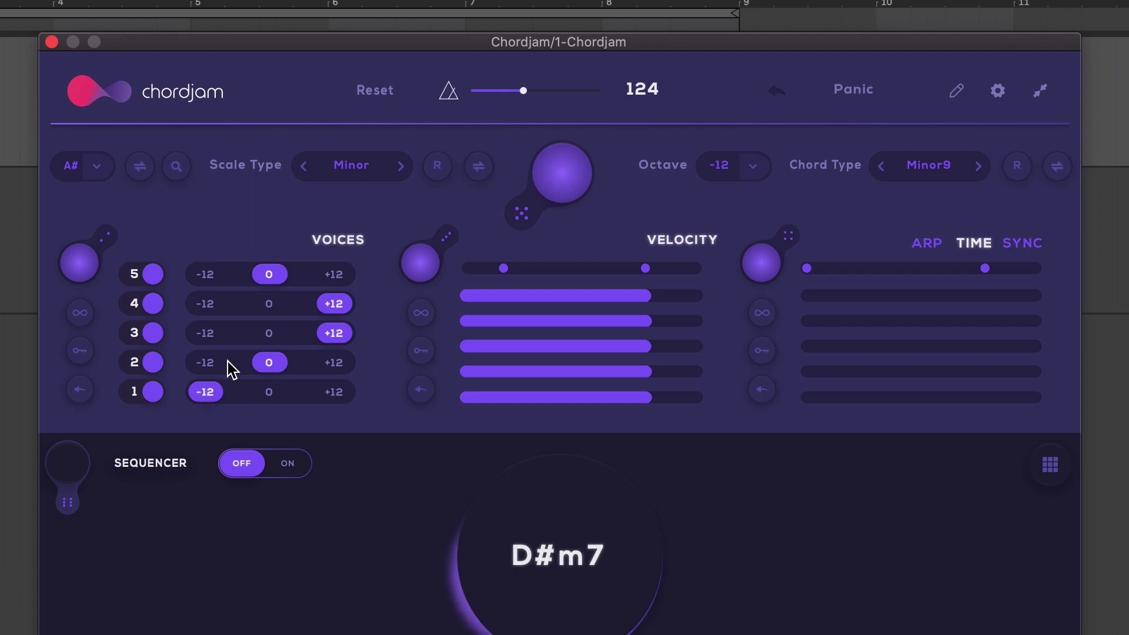
{"action": "left_click", "coordinate": [269, 303]}
{"action": "left_click", "coordinate": [205, 333]}
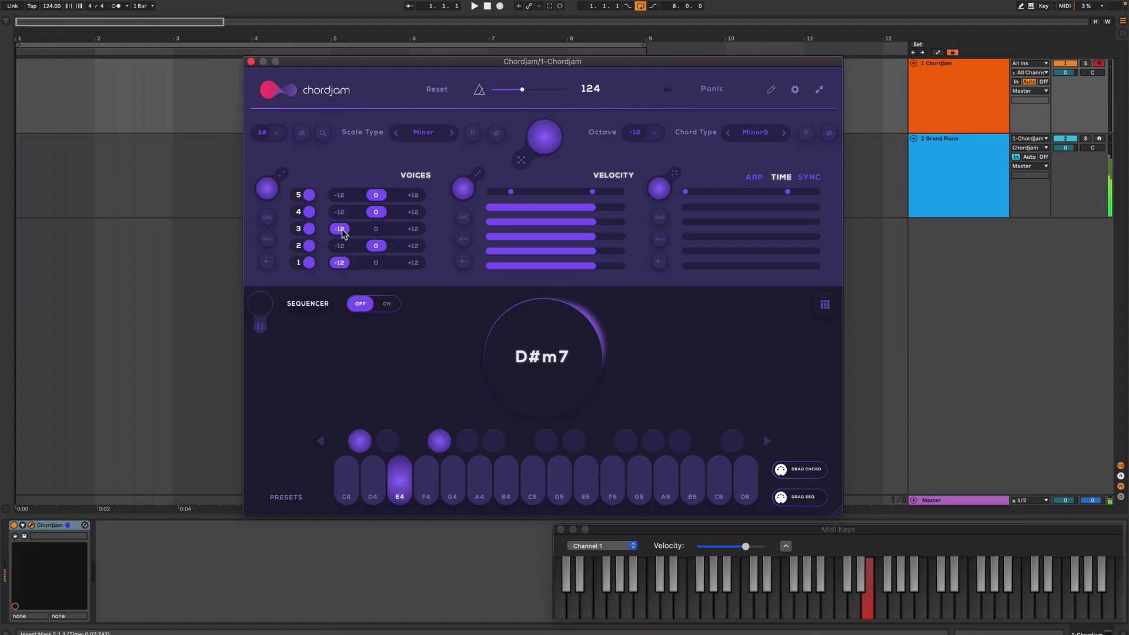
{"action": "key", "text": "w"}
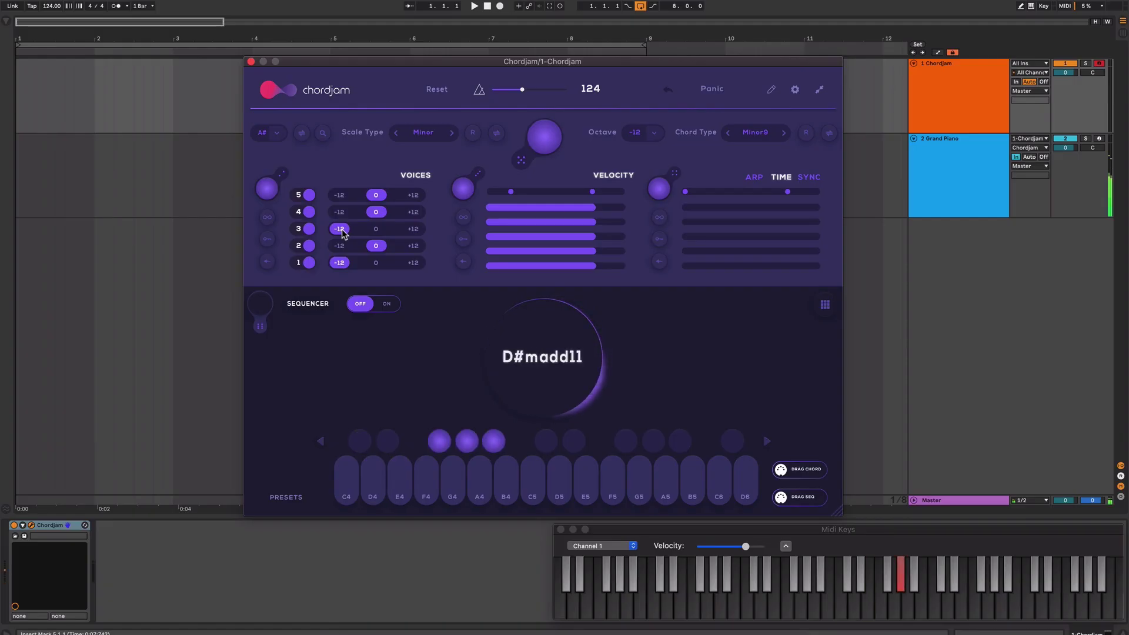
{"action": "key", "text": "a"}
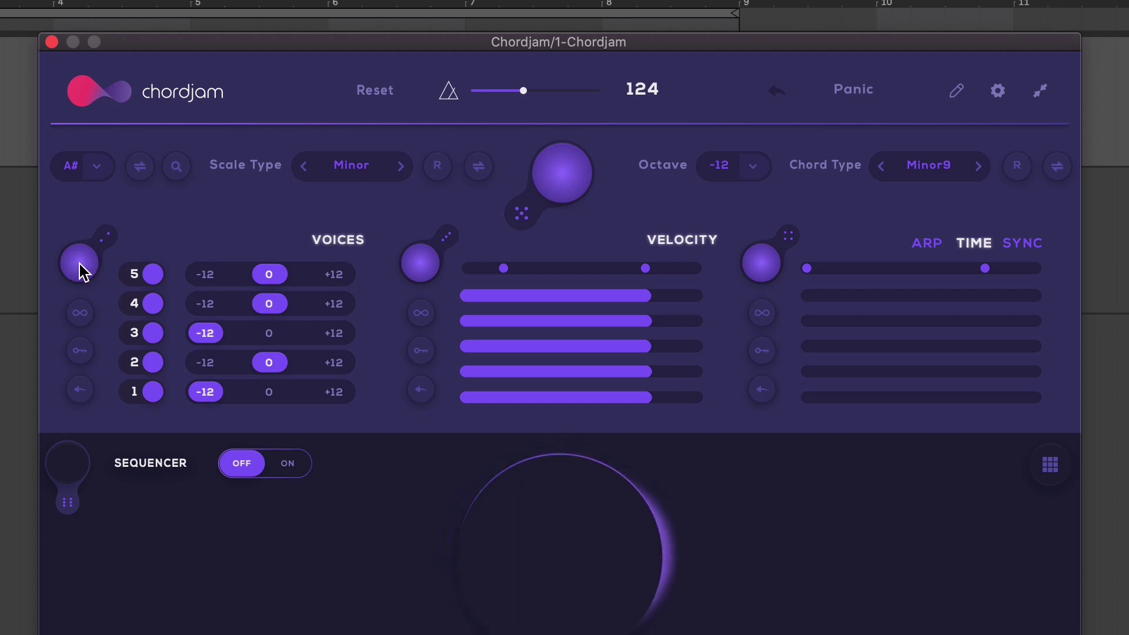
- Randomise the octave offsets of the five voices repeatedly and play notes to audition the voicing
{"action": "left_click", "coordinate": [80, 263]}
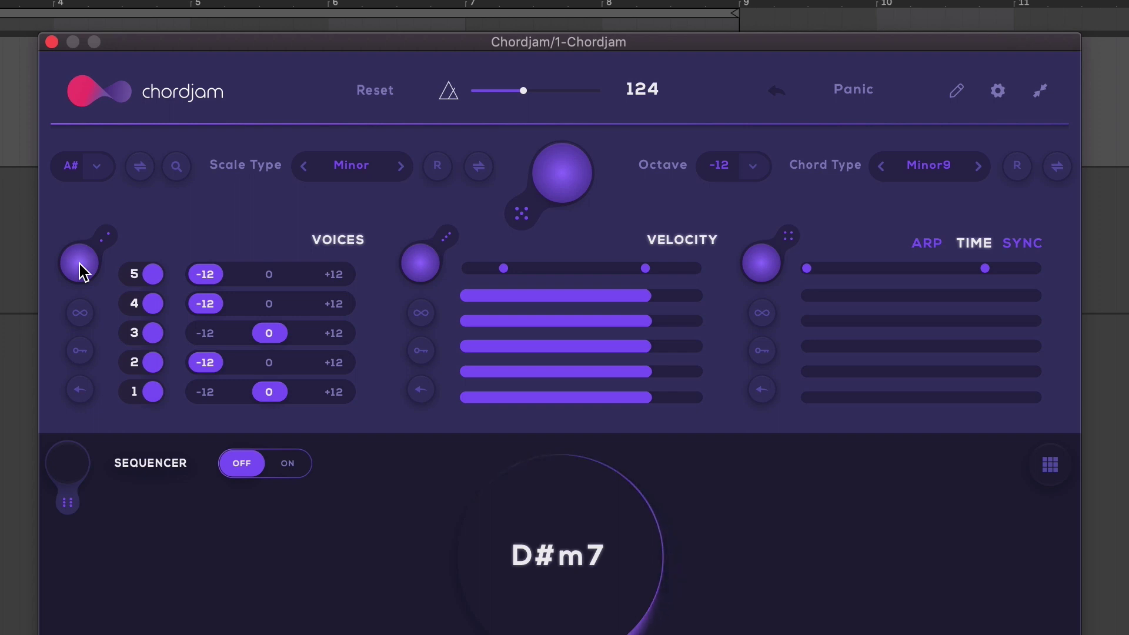
{"action": "left_click", "coordinate": [80, 264]}
{"action": "left_click", "coordinate": [79, 263]}
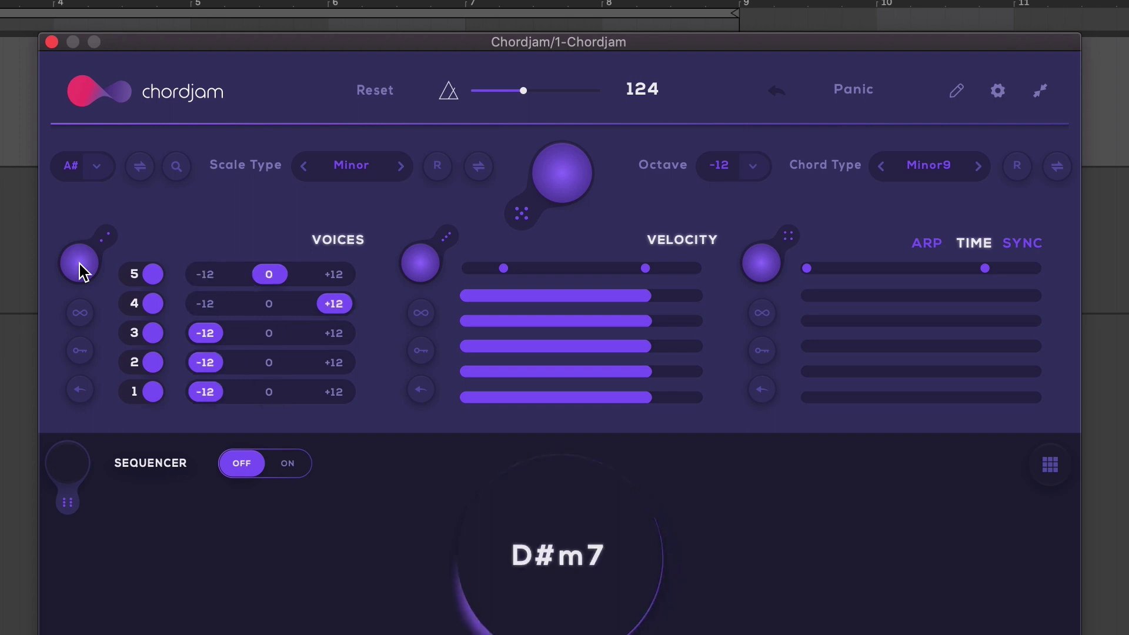
{"action": "left_click", "coordinate": [79, 262]}
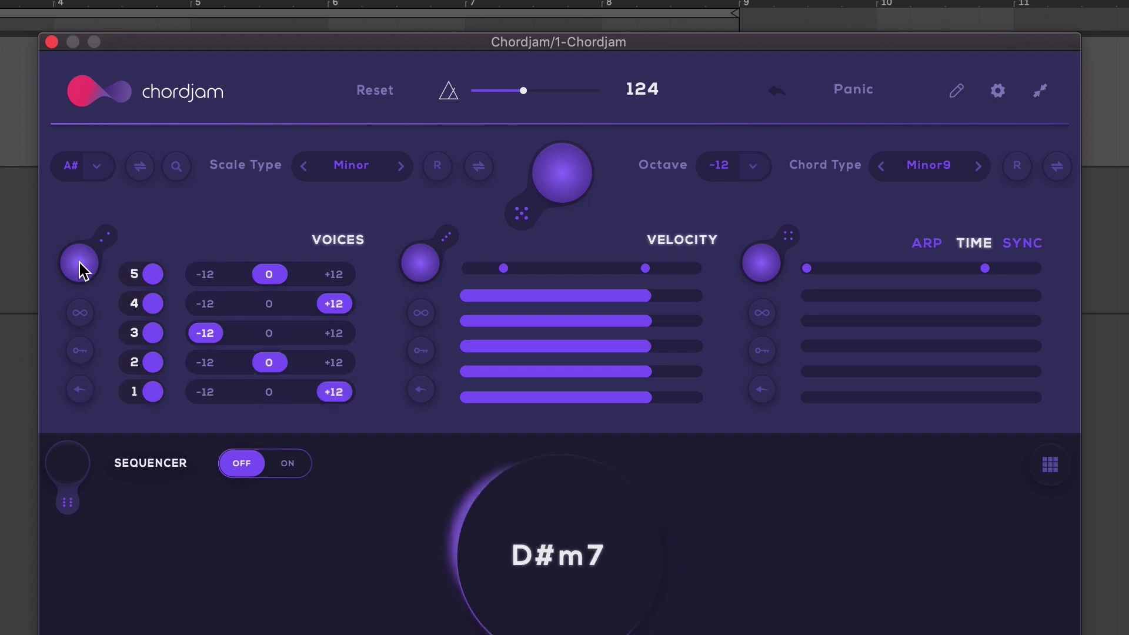
{"action": "left_click", "coordinate": [80, 263]}
{"action": "left_click", "coordinate": [79, 262]}
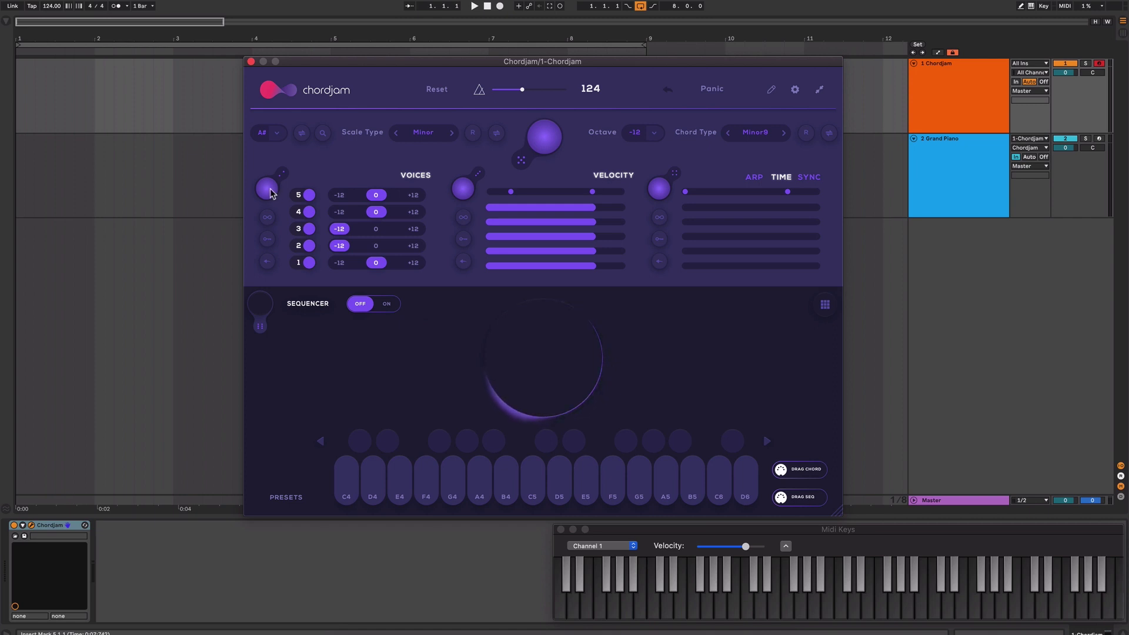
{"action": "left_click", "coordinate": [268, 189]}
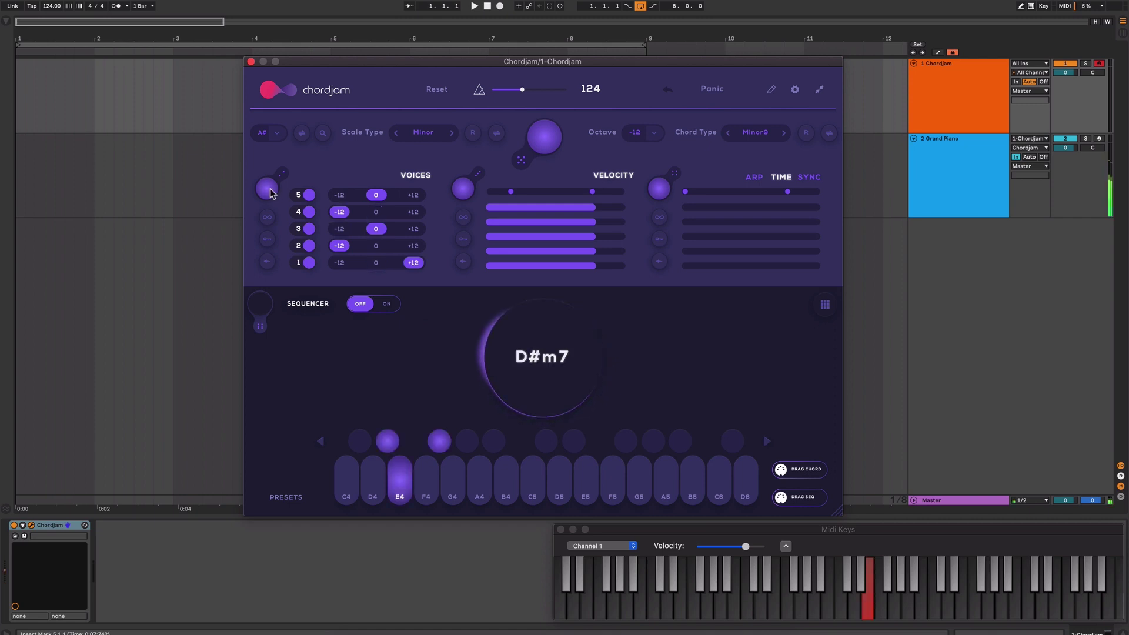
{"action": "key", "text": "g"}
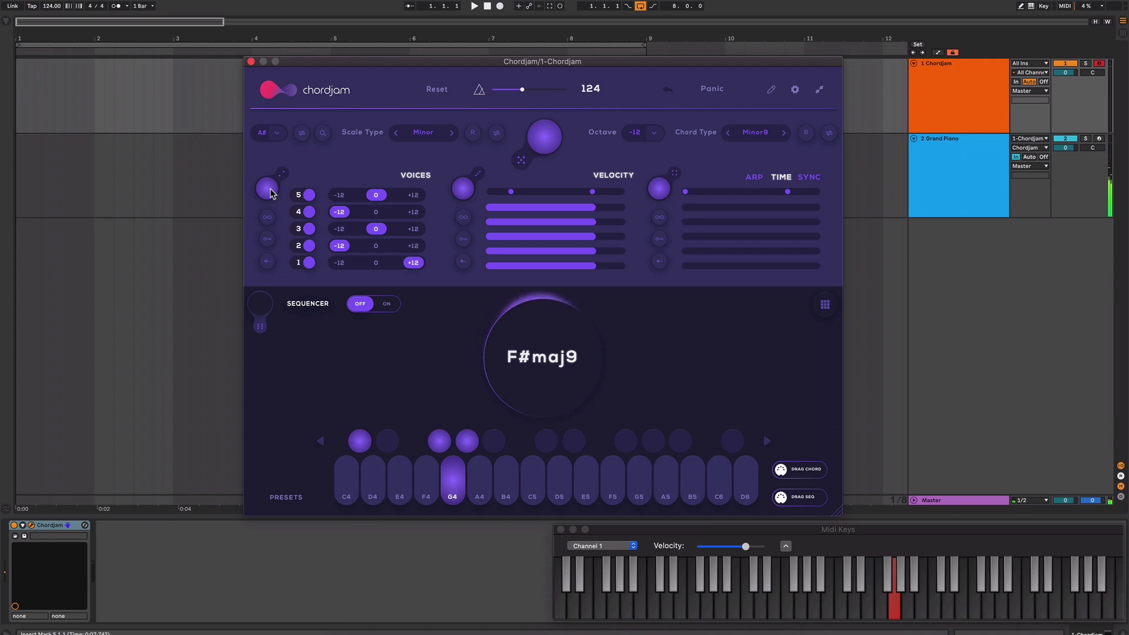
{"action": "key", "text": "e"}
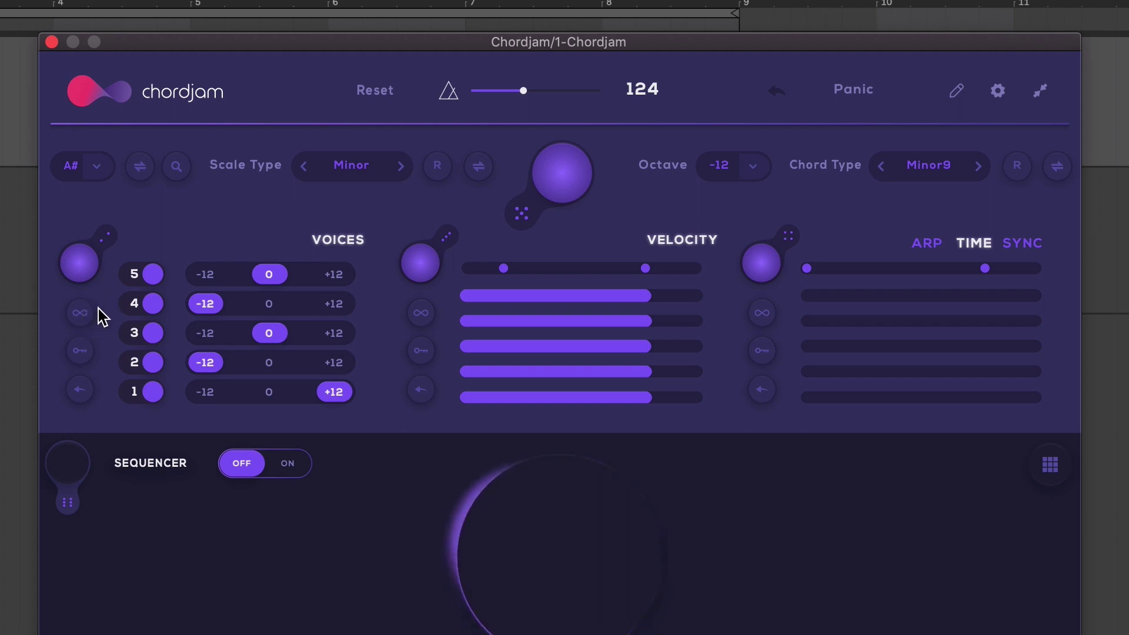
- Try automatic randomisation of the voice octaves, and step the voices back to their earlier setting
{"action": "left_click", "coordinate": [78, 314]}
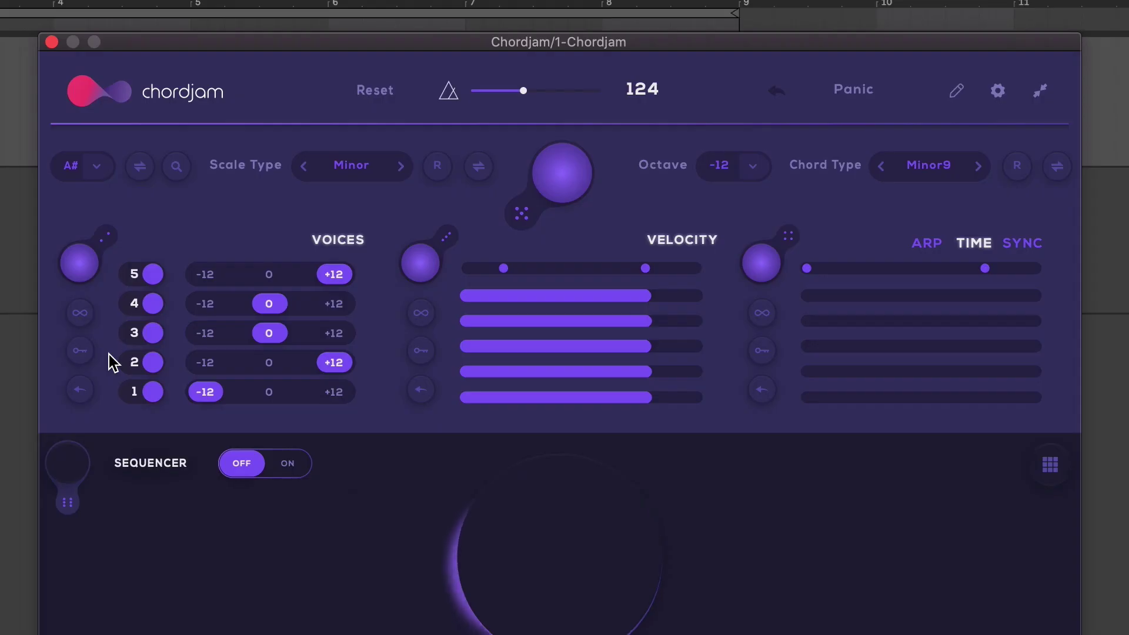
{"action": "left_click", "coordinate": [80, 390]}
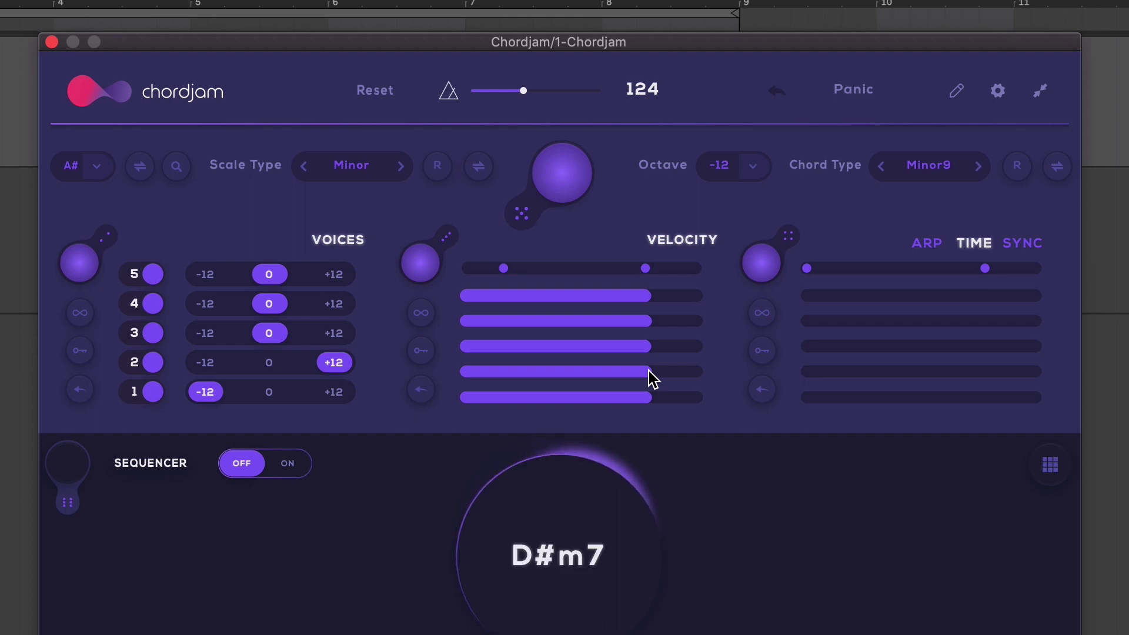
- Lower voice 1's velocity and raise voice 3's, and randomise all five voice velocities repeatedly
{"action": "left_click_drag", "start_coordinate": [646, 388], "coordinate": [587, 392]}
{"action": "left_click_drag", "start_coordinate": [654, 346], "coordinate": [684, 343]}
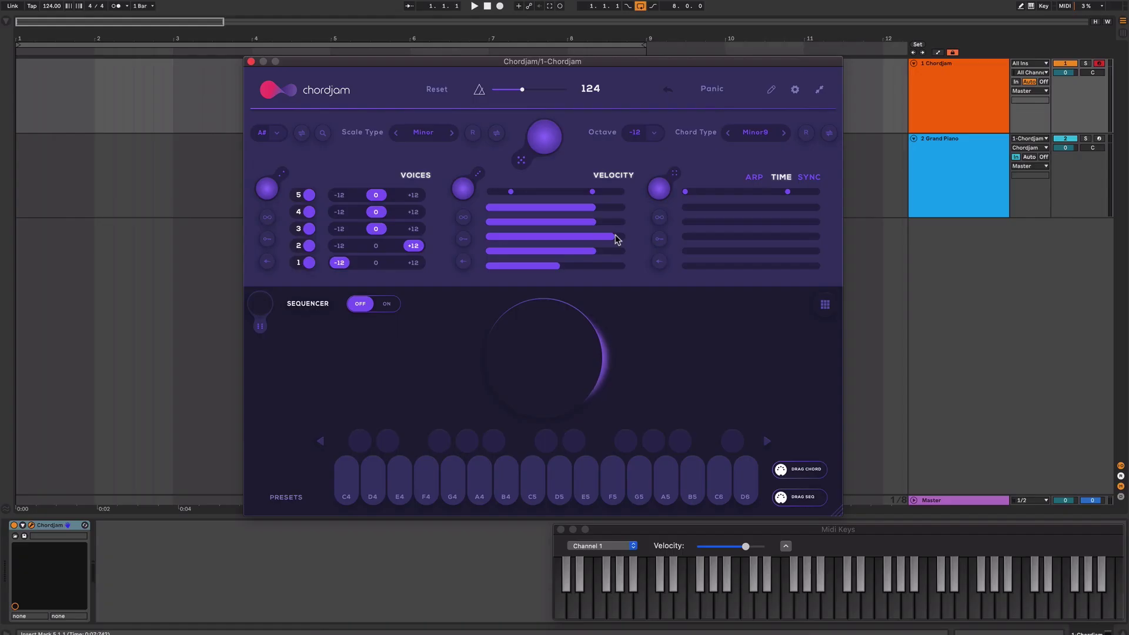
{"action": "left_click", "coordinate": [463, 188]}
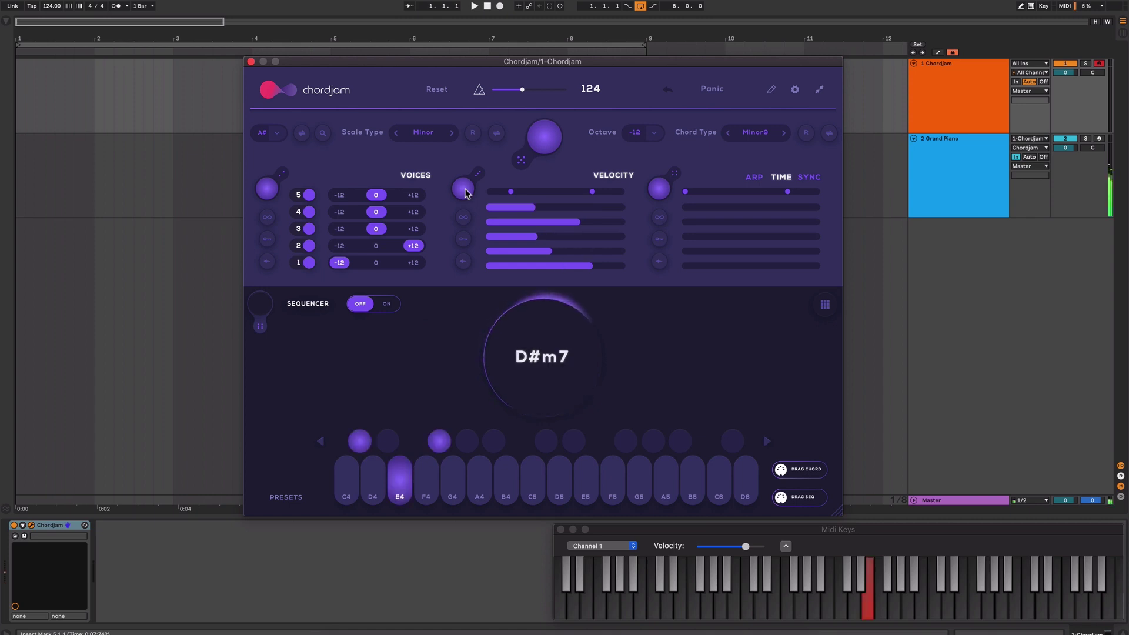
{"action": "left_click", "coordinate": [465, 188]}
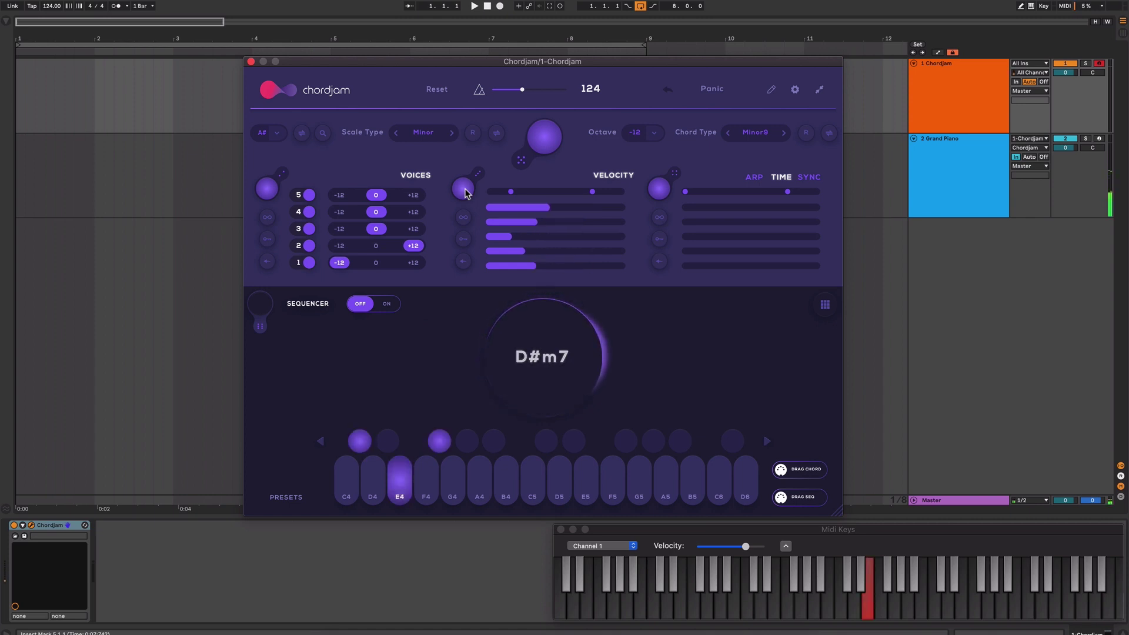
{"action": "left_click", "coordinate": [464, 189]}
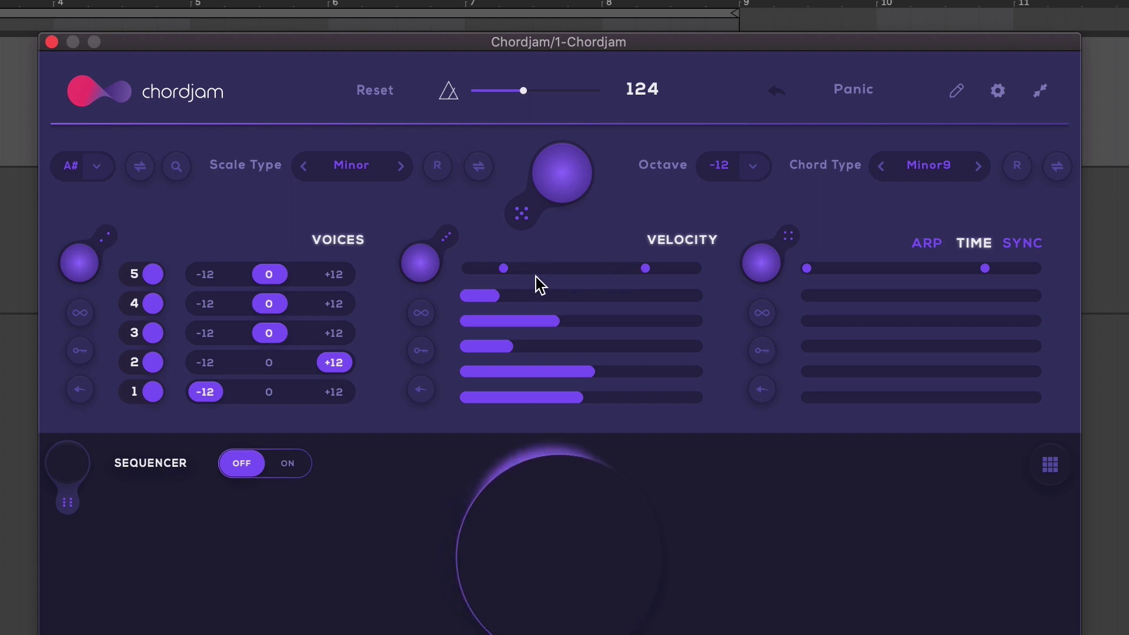
- Narrow the velocity range by moving both limits inward, and audition repeated and automatic velocity randomisation within it
{"action": "left_click_drag", "start_coordinate": [498, 266], "coordinate": [565, 266]}
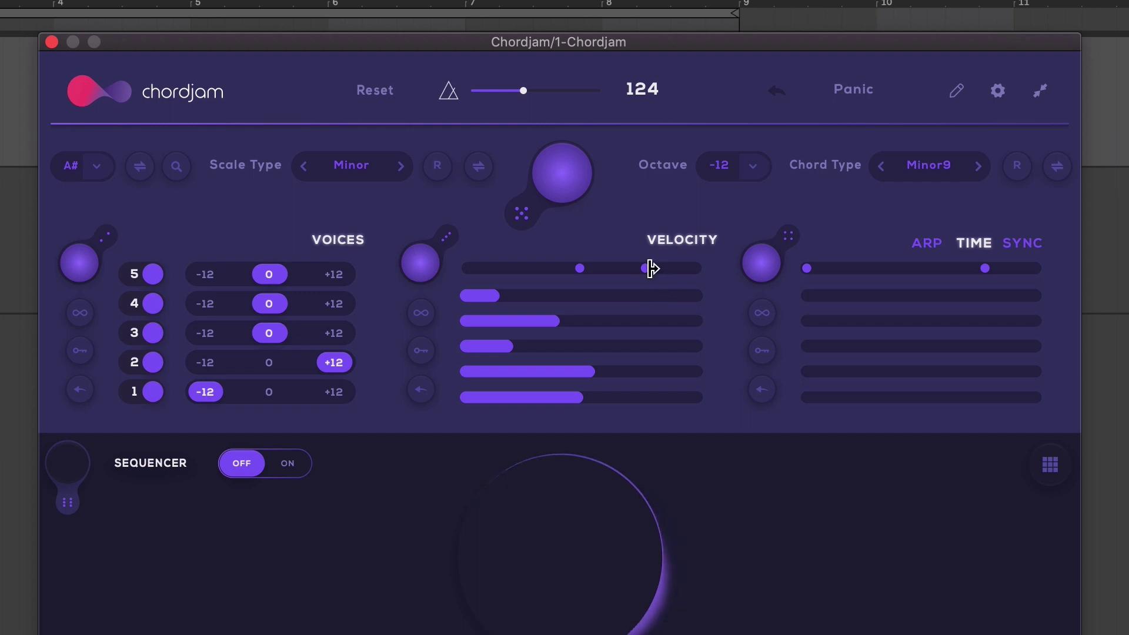
{"action": "left_click_drag", "start_coordinate": [647, 268], "coordinate": [625, 271]}
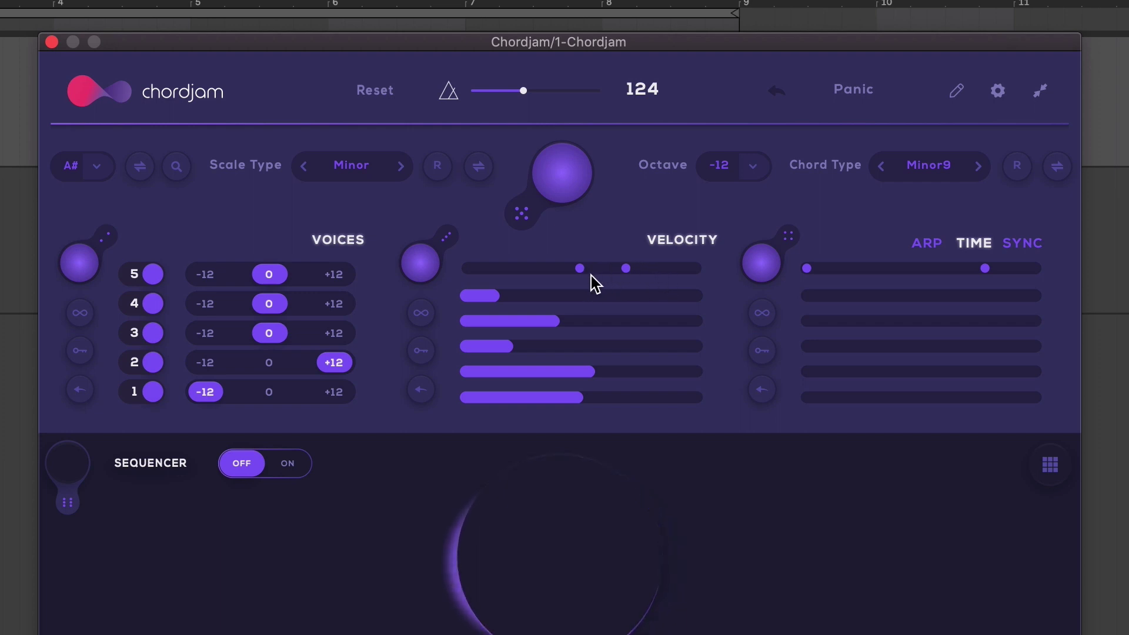
{"action": "left_click", "coordinate": [425, 264]}
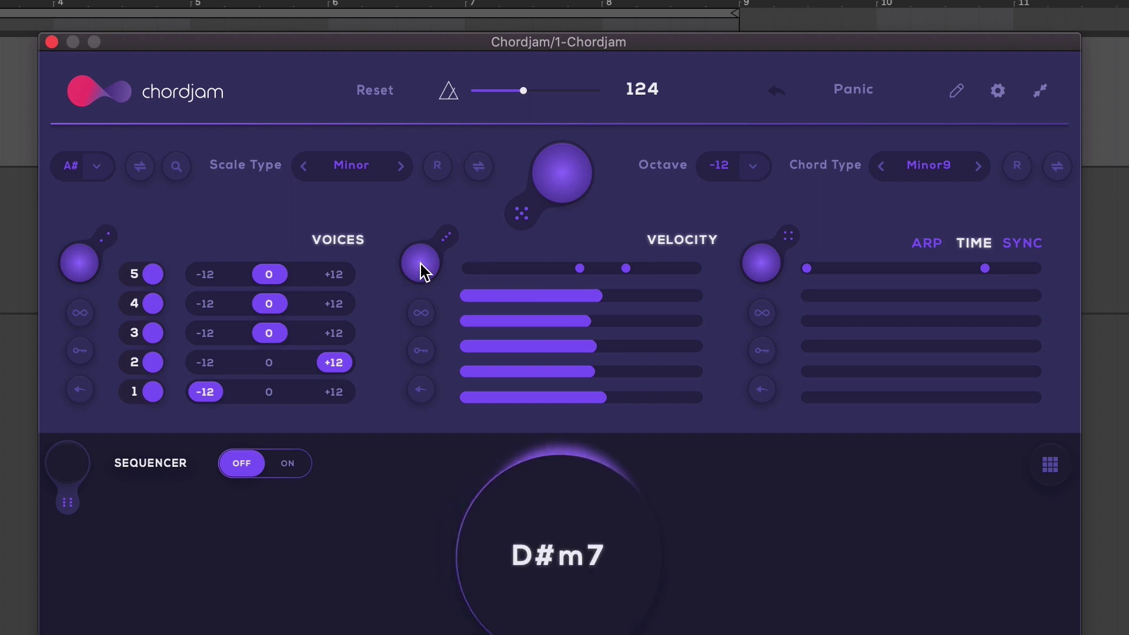
{"action": "left_click", "coordinate": [425, 264]}
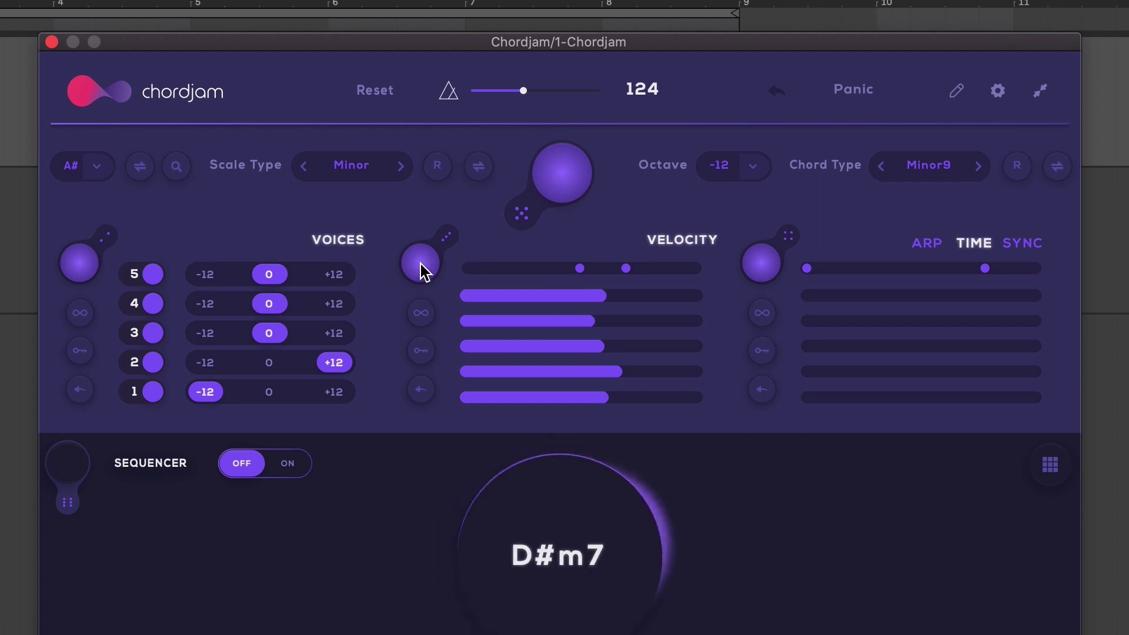
{"action": "left_click", "coordinate": [425, 265]}
{"action": "left_click", "coordinate": [423, 268]}
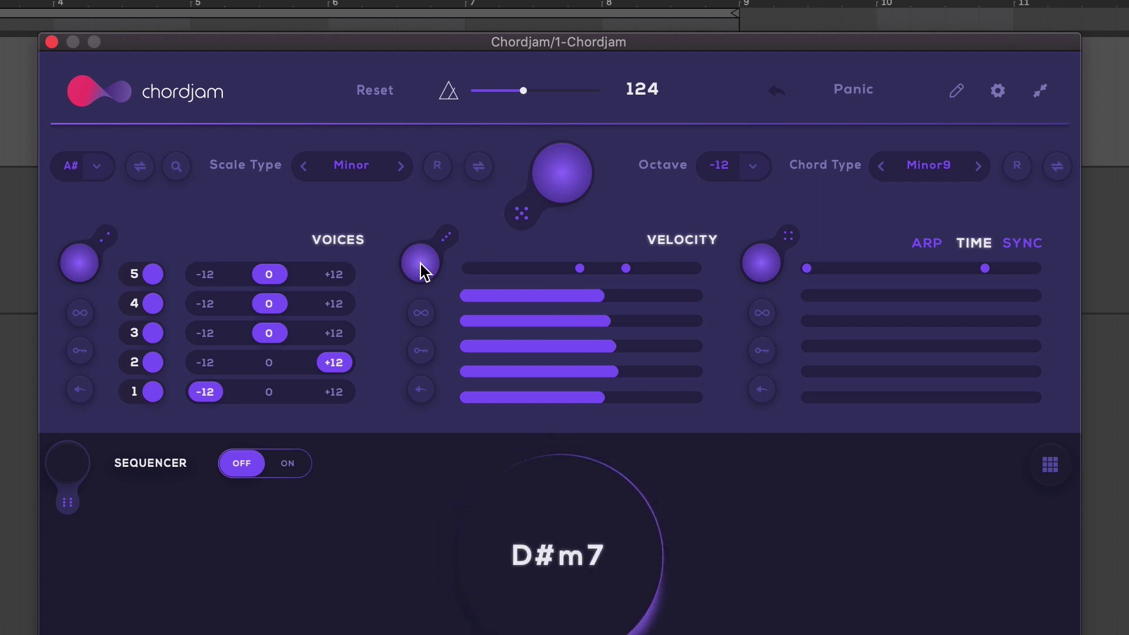
{"action": "left_click", "coordinate": [421, 267]}
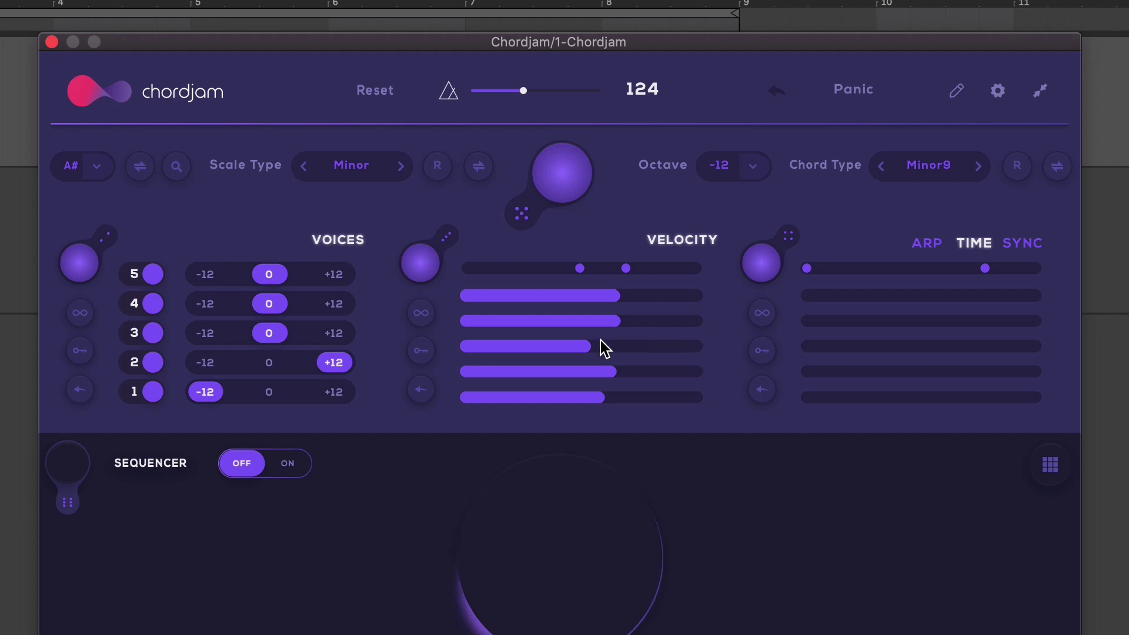
{"action": "left_click", "coordinate": [427, 315]}
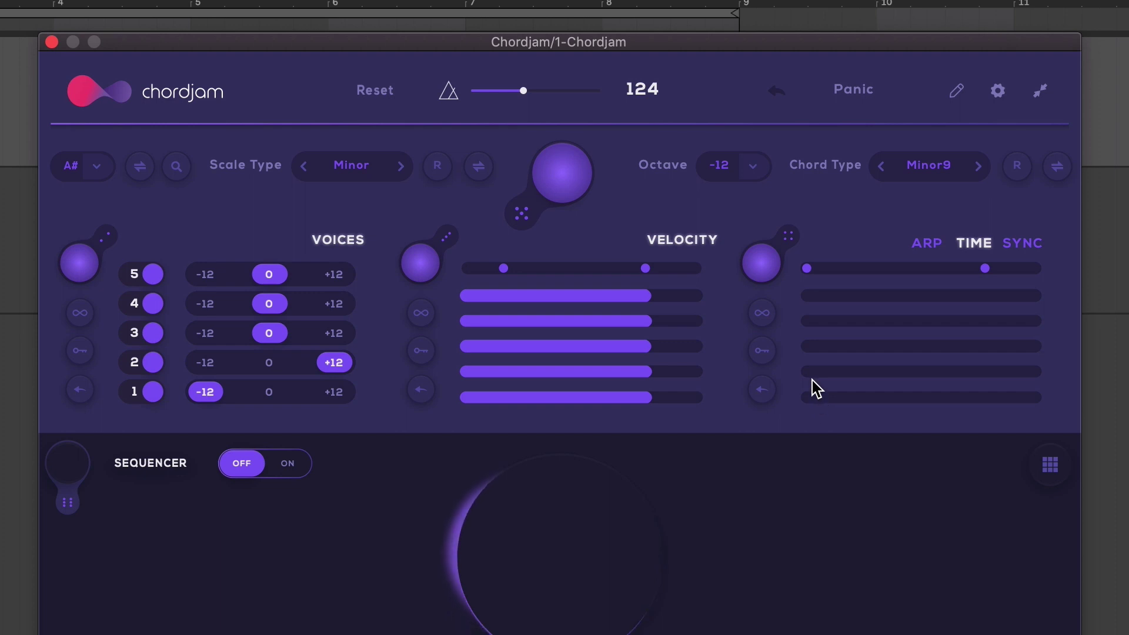
- Stagger the time delays of voices 2 to 5, and try randomised delays with a short time range widened slightly
{"action": "mouse_move", "coordinate": [813, 371]}
{"action": "left_mouse_down"}
{"action": "mouse_move", "coordinate": [828, 370]}
{"action": "mouse_move", "coordinate": [847, 330]}
{"action": "mouse_move", "coordinate": [862, 332]}
{"action": "left_mouse_up"}
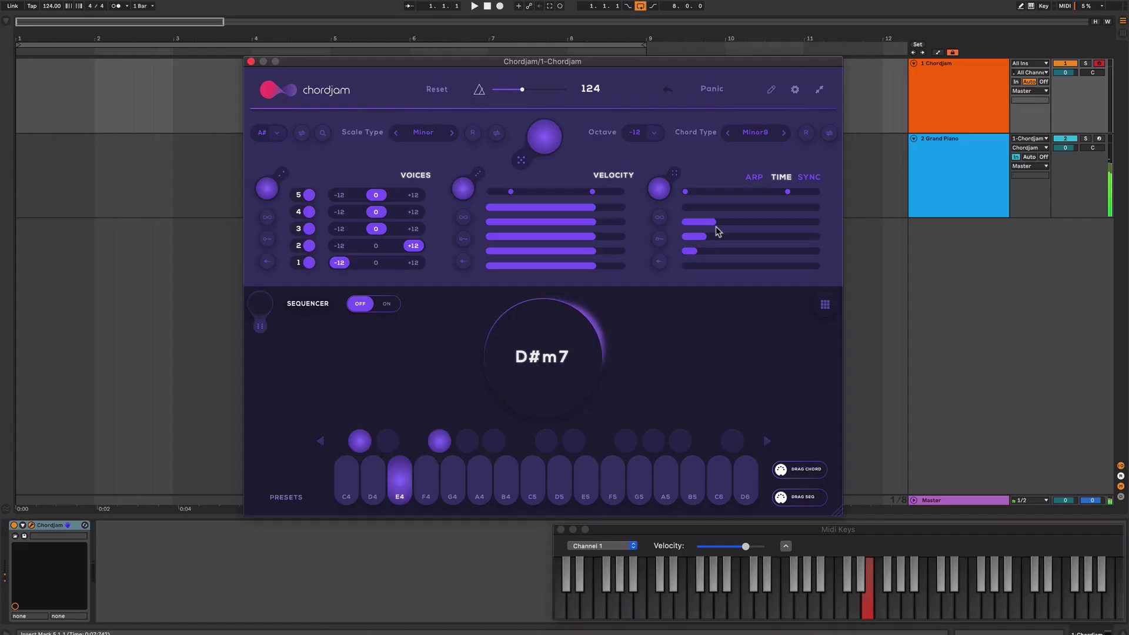
{"action": "left_click_drag", "start_coordinate": [713, 209], "coordinate": [723, 208]}
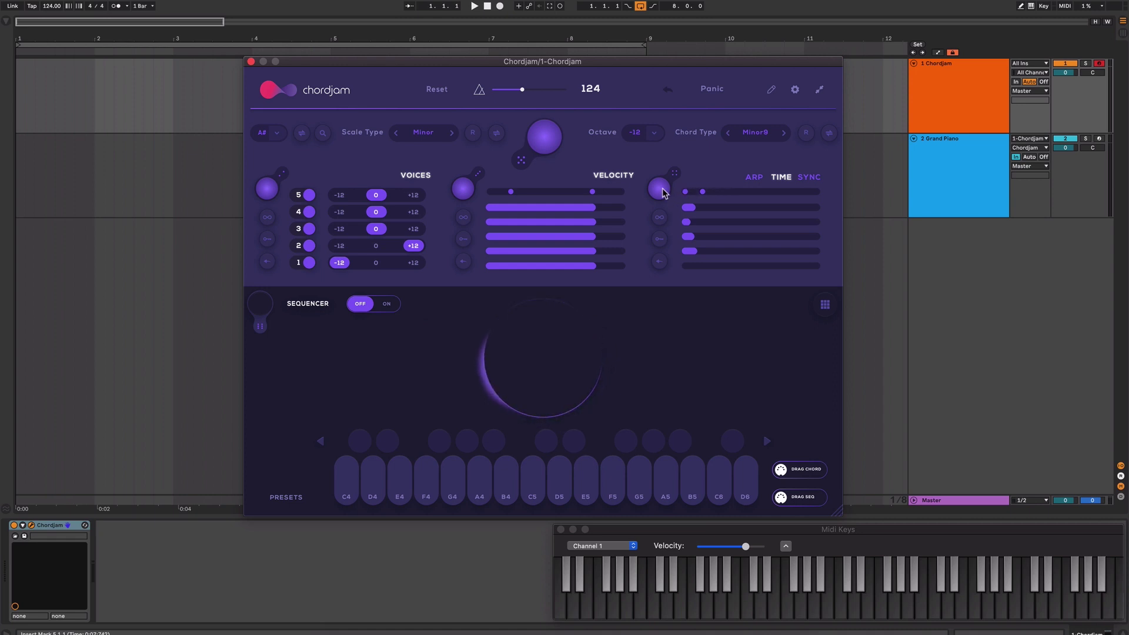
{"action": "left_click_drag", "start_coordinate": [660, 191], "coordinate": [662, 219]}
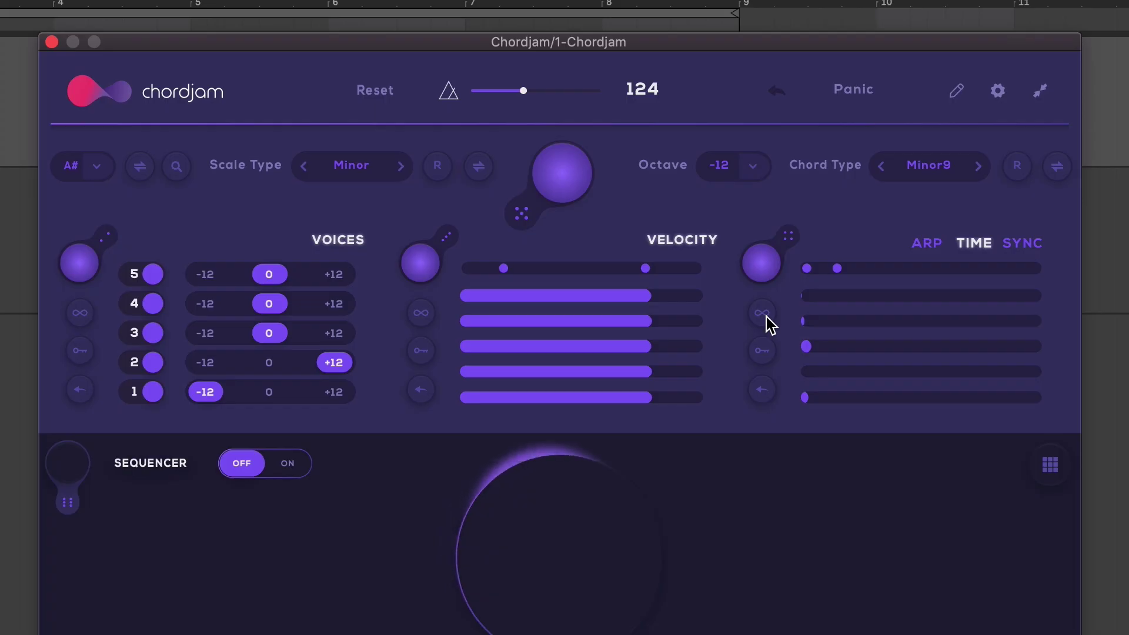
{"action": "left_click_drag", "start_coordinate": [841, 267], "coordinate": [853, 267]}
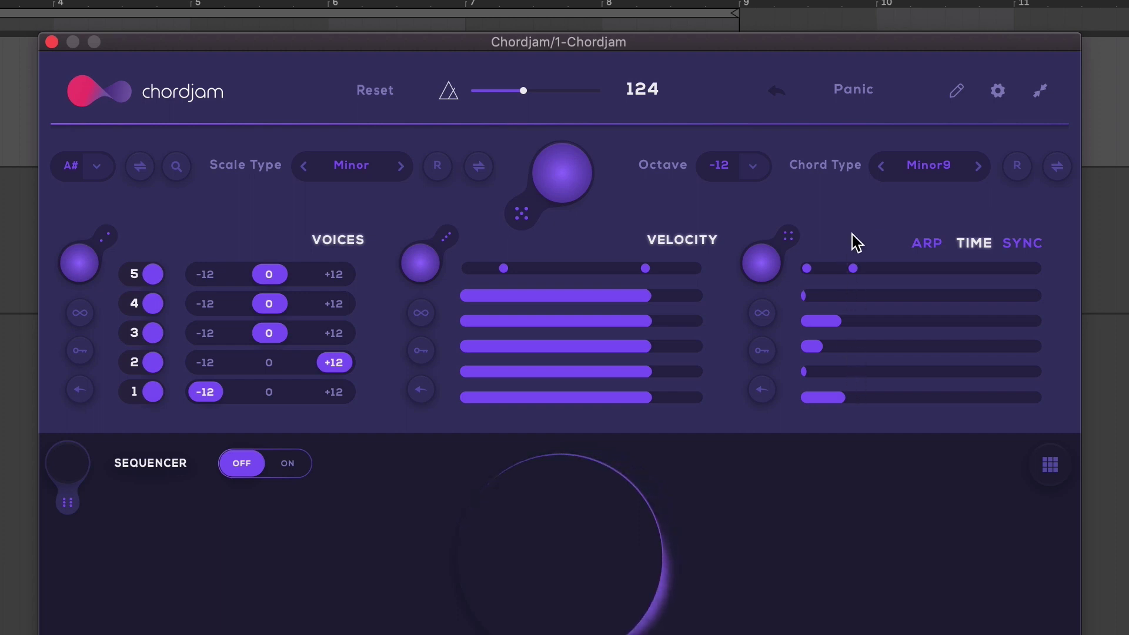
- Turn on time sync and set the delays to 1/32T, 1/32, 1/16, 1/8 and 1/4 for voices 5 down to 1
{"action": "left_click", "coordinate": [1026, 244]}
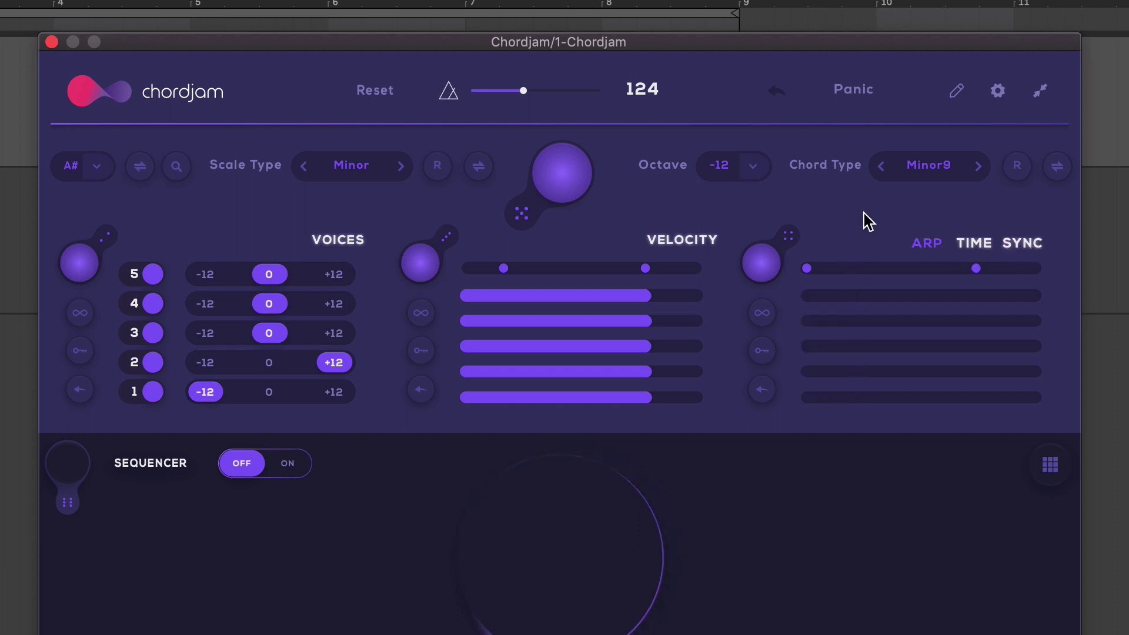
{"action": "left_click", "coordinate": [813, 320]}
{"action": "mouse_move", "coordinate": [813, 320]}
{"action": "left_mouse_down"}
{"action": "mouse_move", "coordinate": [880, 322]}
{"action": "mouse_move", "coordinate": [868, 320]}
{"action": "mouse_move", "coordinate": [857, 345]}
{"action": "mouse_move", "coordinate": [902, 346]}
{"action": "left_mouse_up"}
{"action": "left_click_drag", "start_coordinate": [826, 371], "coordinate": [939, 371]}
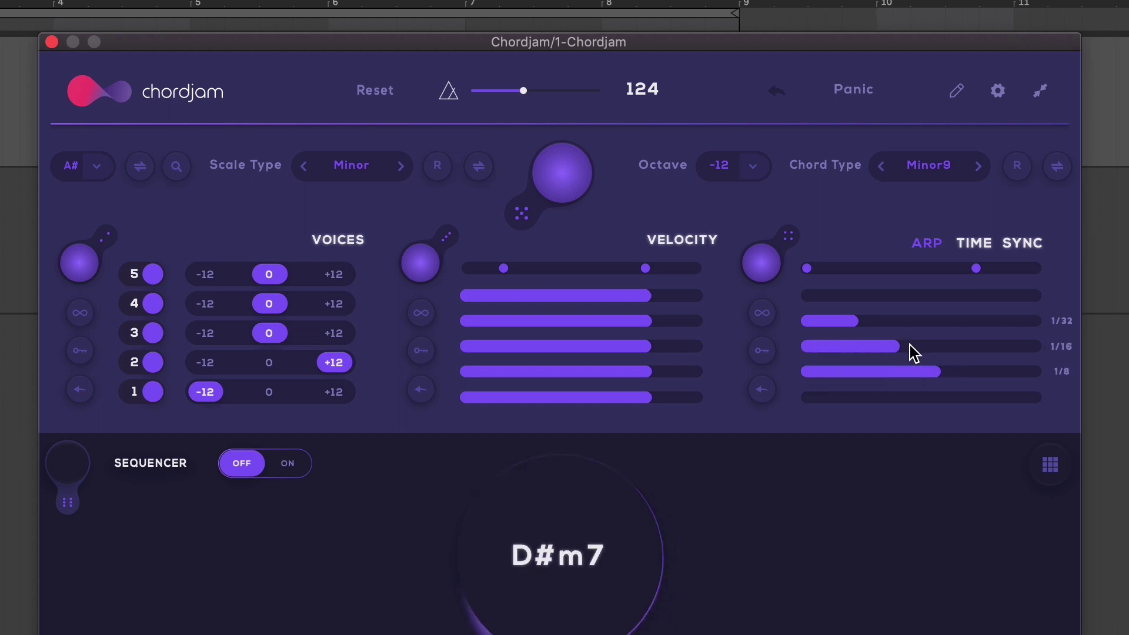
{"action": "left_click", "coordinate": [832, 295]}
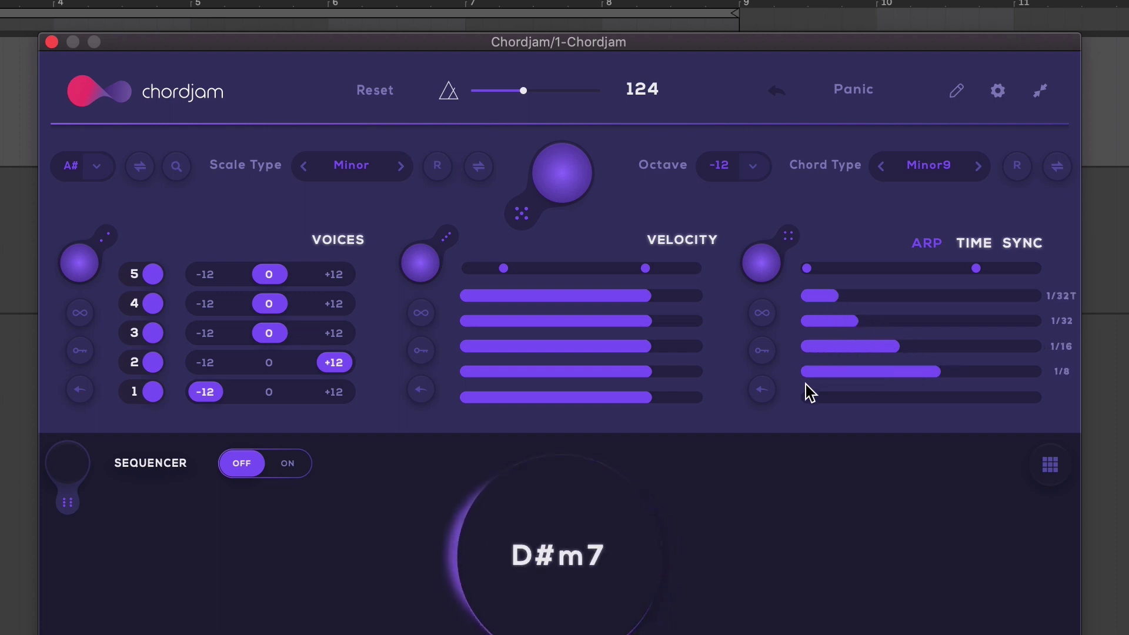
{"action": "mouse_move", "coordinate": [806, 394]}
{"action": "left_mouse_down"}
{"action": "mouse_move", "coordinate": [949, 403]}
{"action": "mouse_move", "coordinate": [994, 390]}
{"action": "mouse_move", "coordinate": [1003, 374]}
{"action": "mouse_move", "coordinate": [999, 393]}
{"action": "mouse_move", "coordinate": [977, 384]}
{"action": "left_mouse_up"}
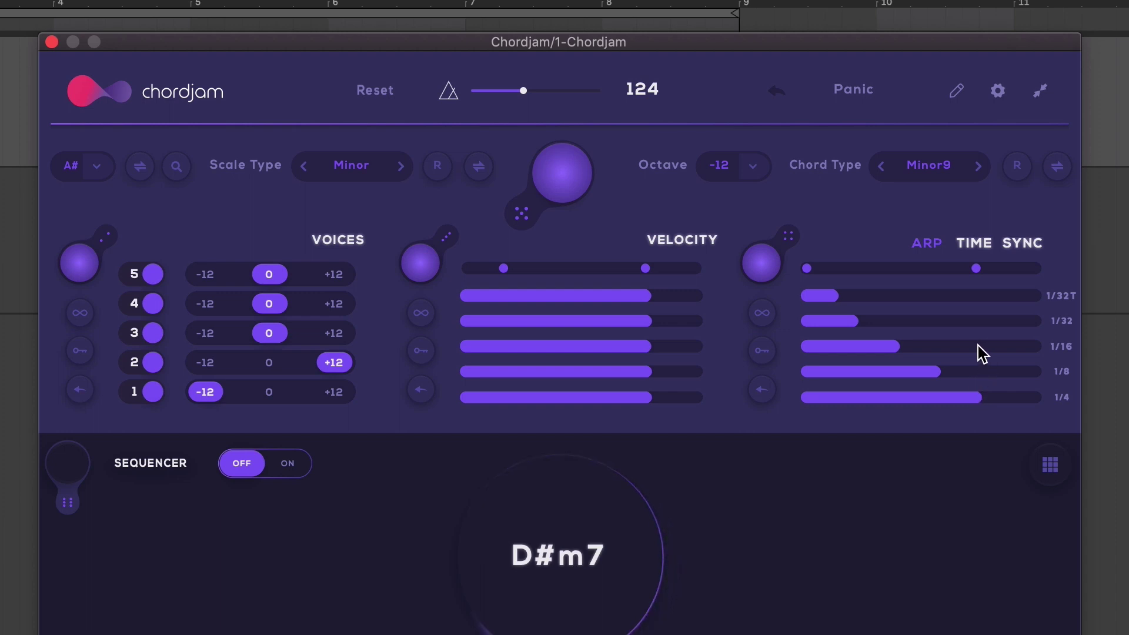
- Enable the arpeggiator in Down mode, try the 1/4 and 1/4T rates, and add a large amount of swing
{"action": "left_click", "coordinate": [932, 247]}
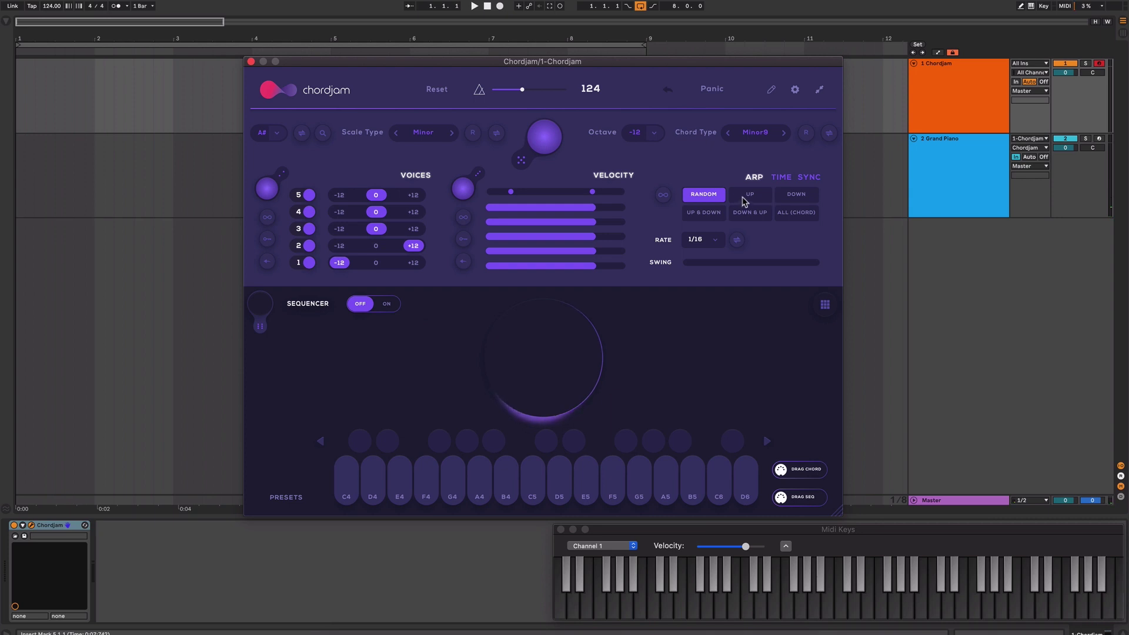
{"action": "left_click", "coordinate": [796, 194]}
{"action": "left_click", "coordinate": [714, 243]}
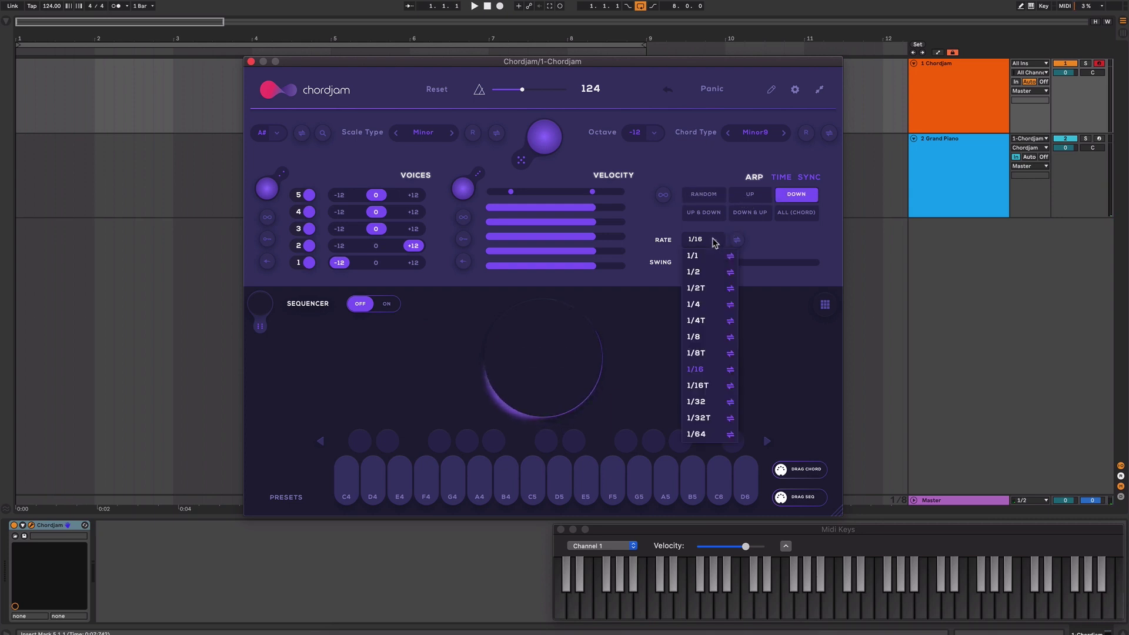
{"action": "left_click", "coordinate": [702, 305]}
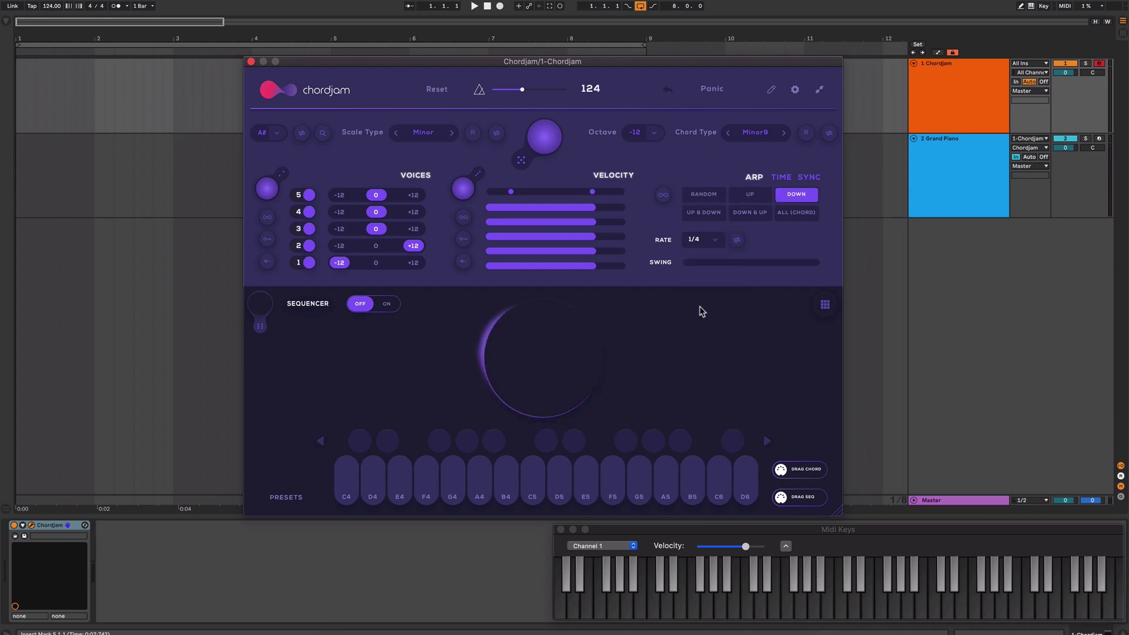
{"action": "left_click", "coordinate": [706, 246]}
{"action": "left_click", "coordinate": [709, 321]}
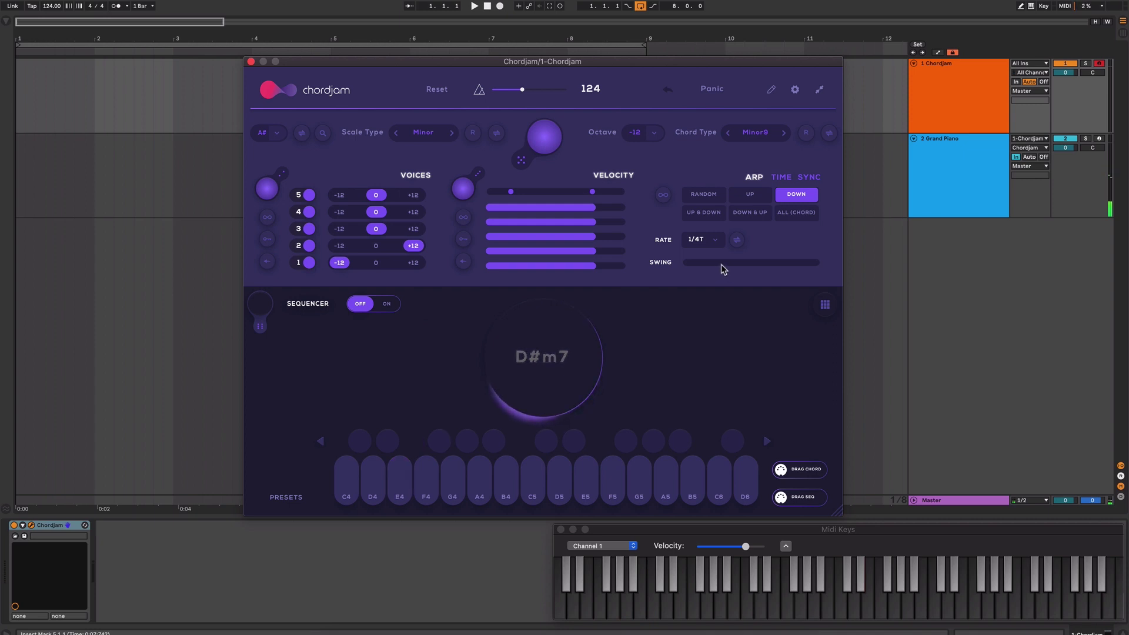
{"action": "left_click_drag", "start_coordinate": [706, 267], "coordinate": [784, 268]}
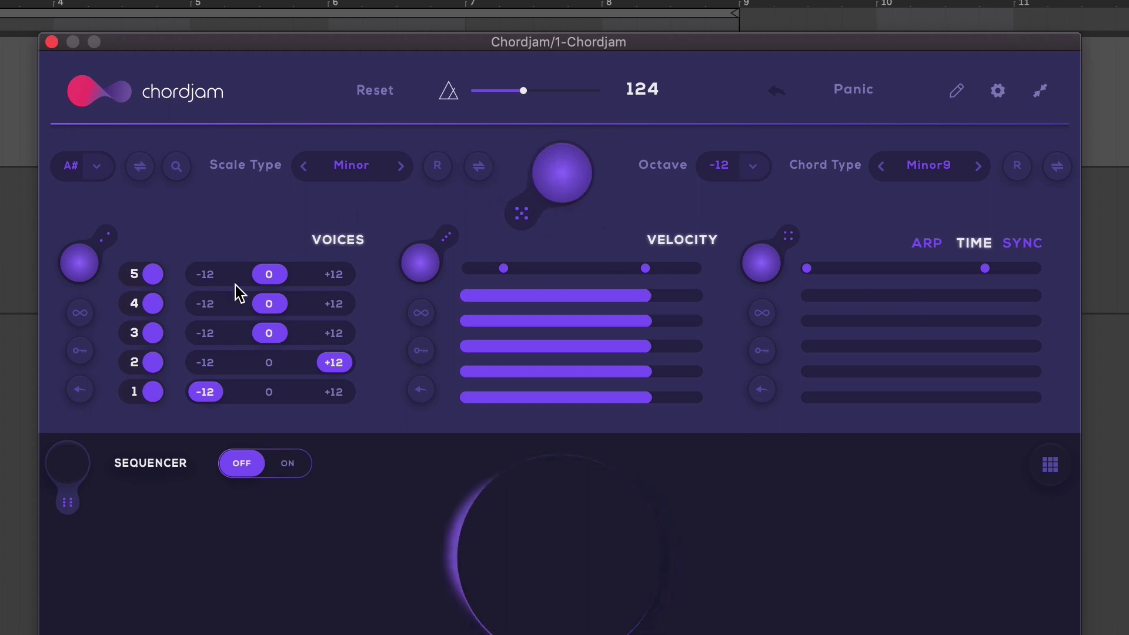
- Randomise the voices, velocities and times together several times while auditioning the chord
{"action": "left_click", "coordinate": [575, 179]}
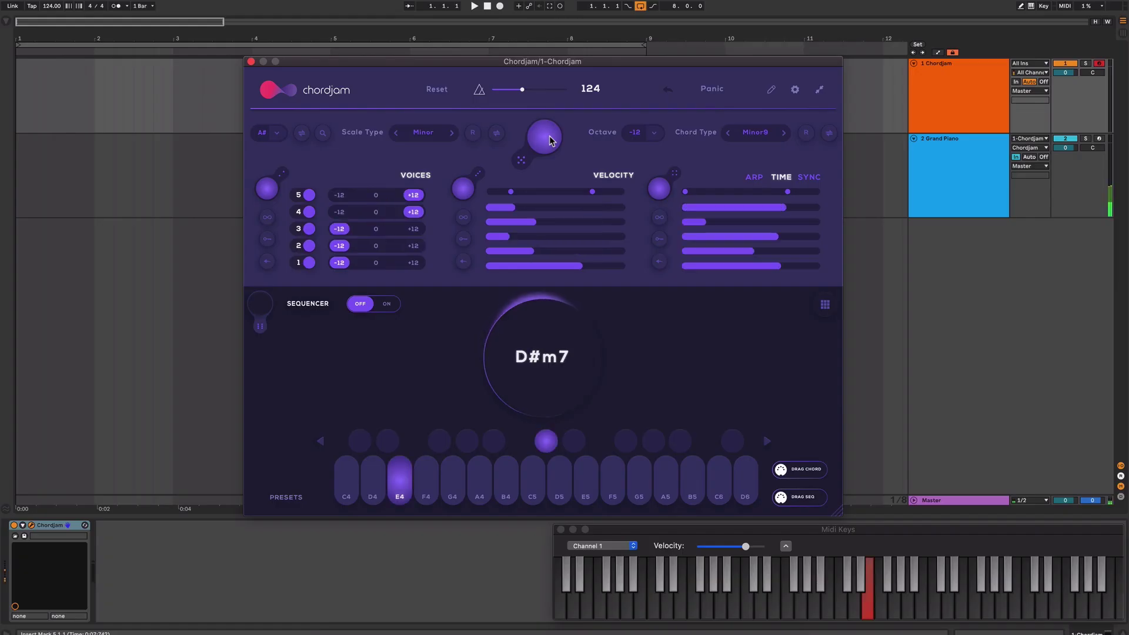
{"action": "left_click", "coordinate": [551, 140]}
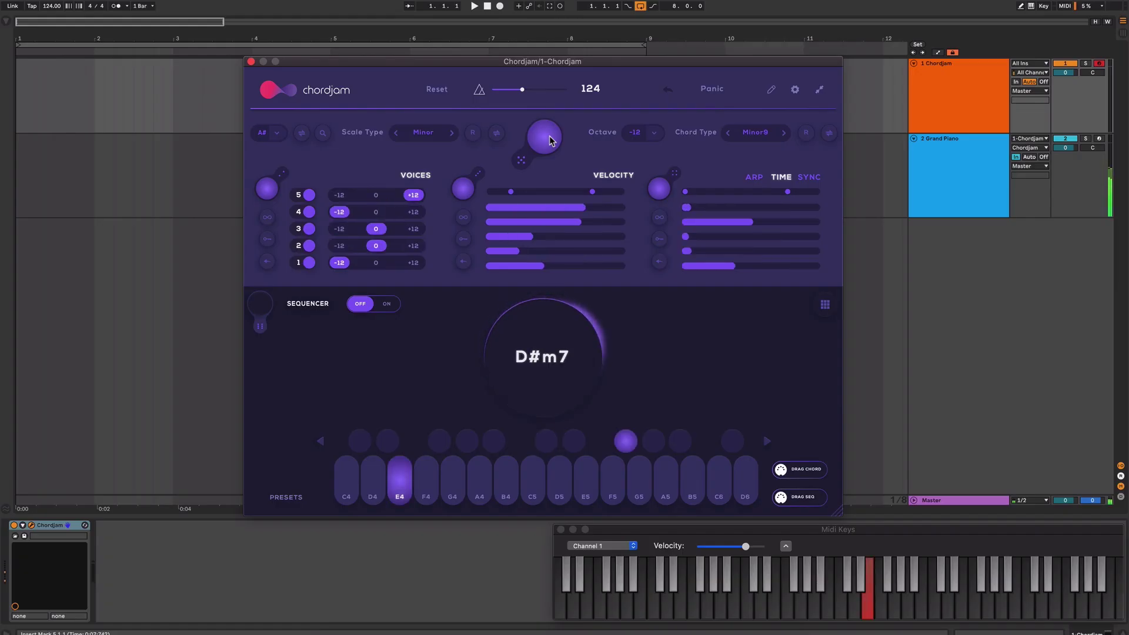
{"action": "left_click", "coordinate": [551, 140]}
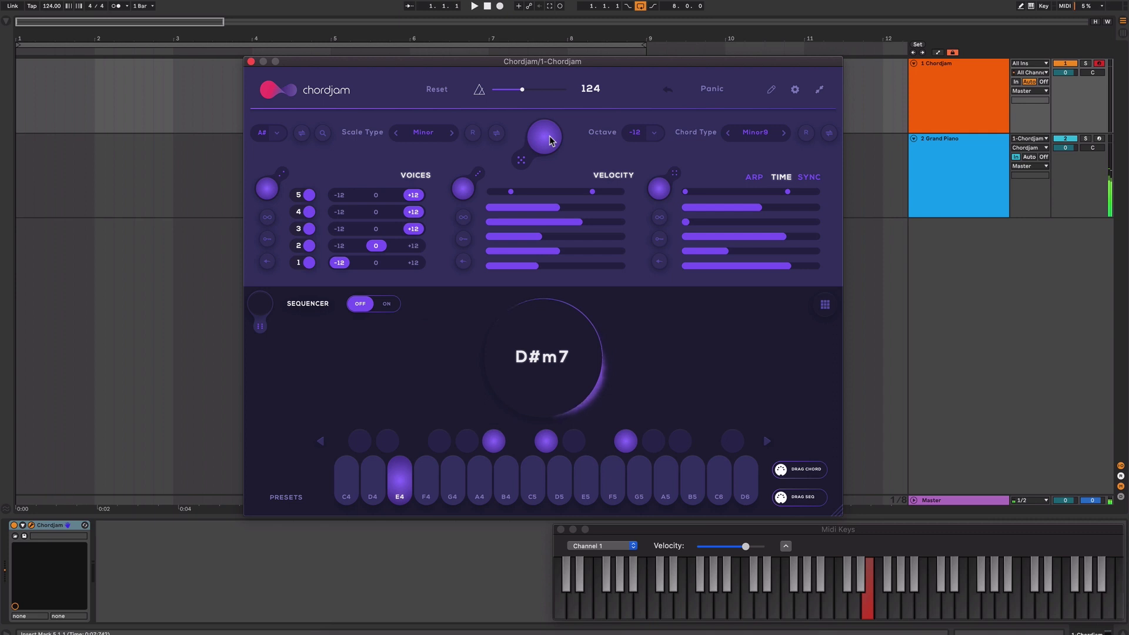
{"action": "left_click", "coordinate": [552, 140]}
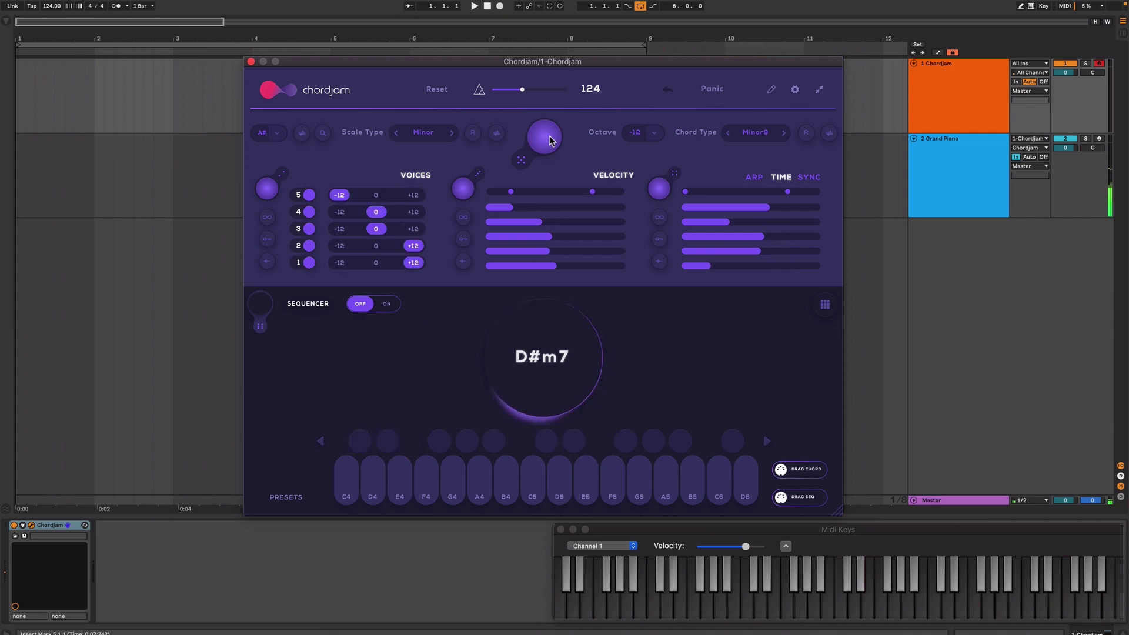
{"action": "left_click", "coordinate": [551, 140]}
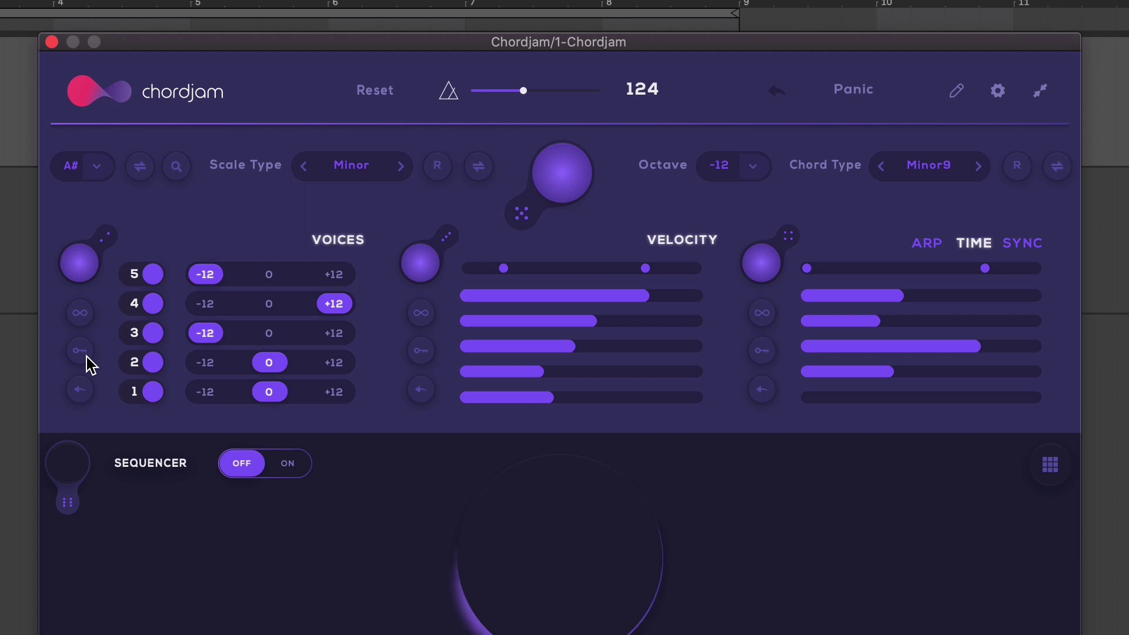
- Lock the voices section against randomisation and randomise the remaining sections
{"action": "left_click", "coordinate": [86, 356]}
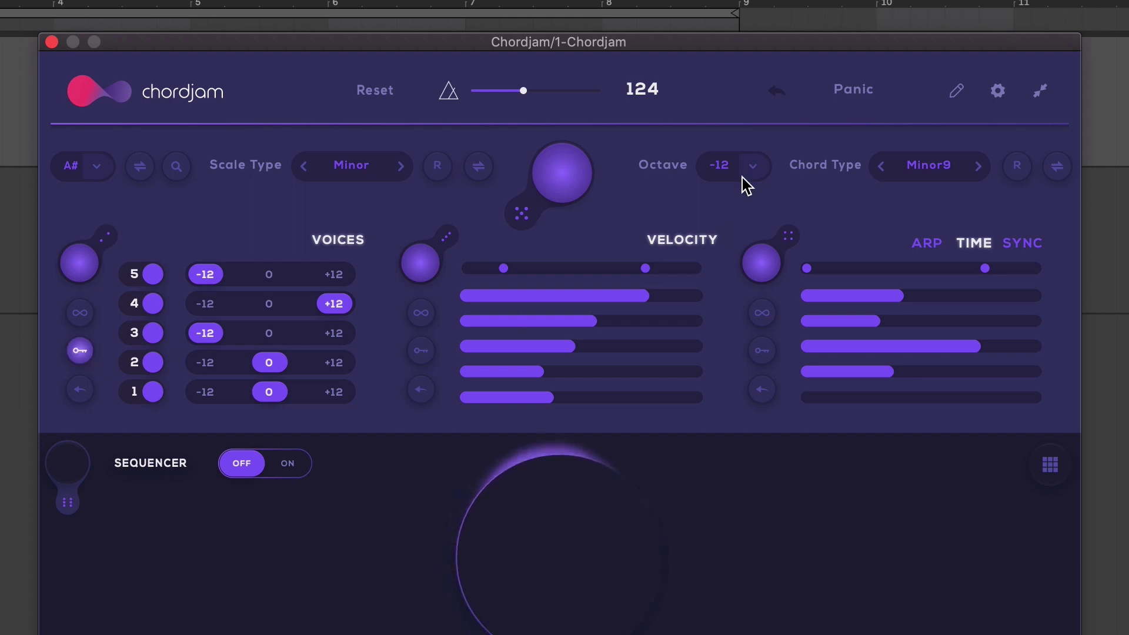
{"action": "left_click", "coordinate": [564, 177]}
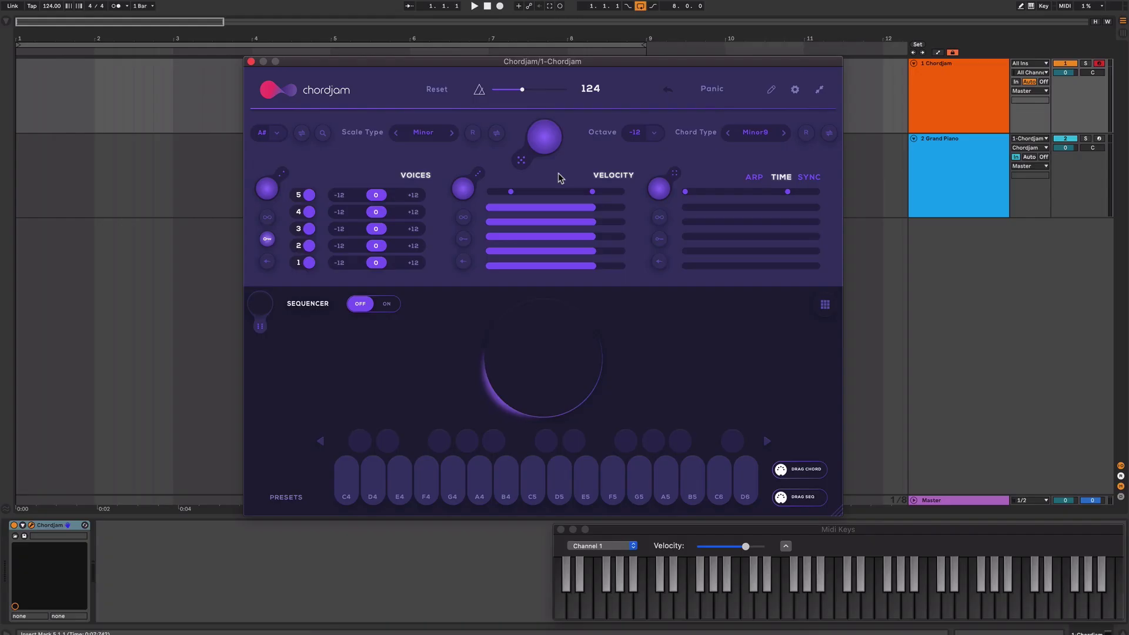
- Set voice 1 to -12 and voice 2 to +12, playing the chord before and after the change
{"action": "key", "text": "d"}
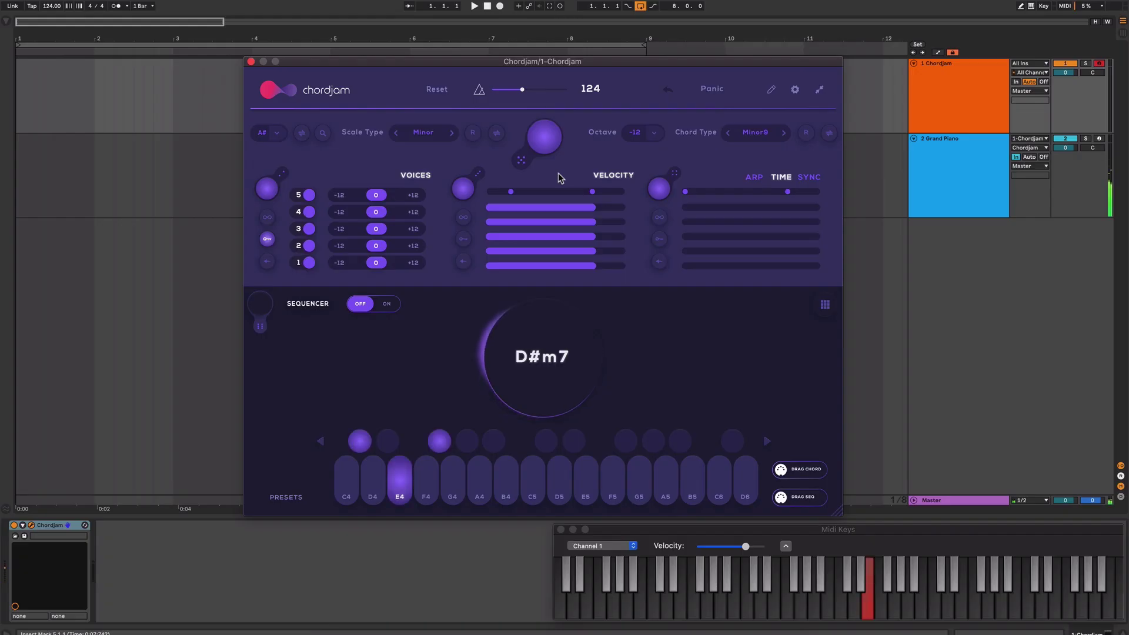
{"action": "left_click", "coordinate": [340, 262]}
{"action": "left_click", "coordinate": [414, 246]}
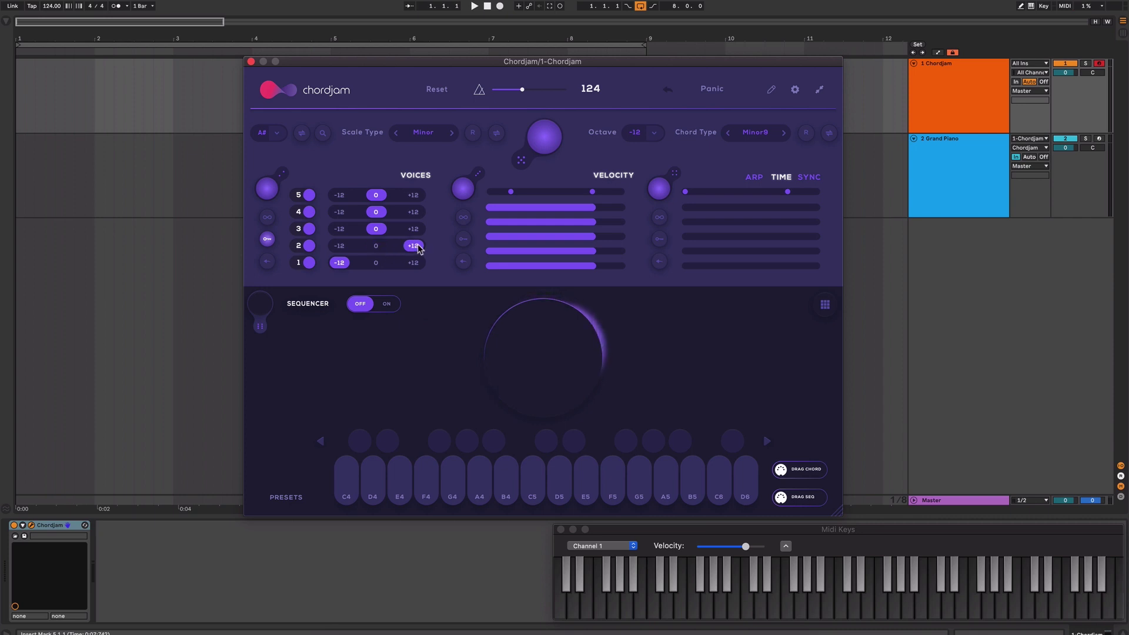
{"action": "key", "text": "d"}
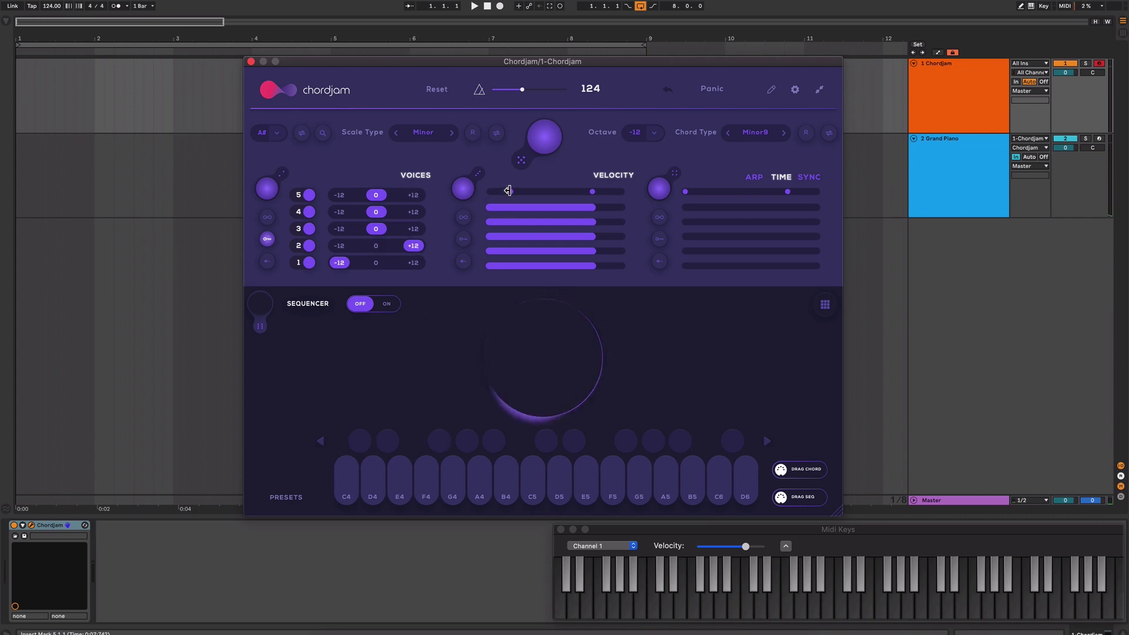
- Raise the velocity range's lower limit, turn on automatic velocity randomisation, and reduce the time range's upper limit
{"action": "left_click_drag", "start_coordinate": [509, 191], "coordinate": [570, 192]}
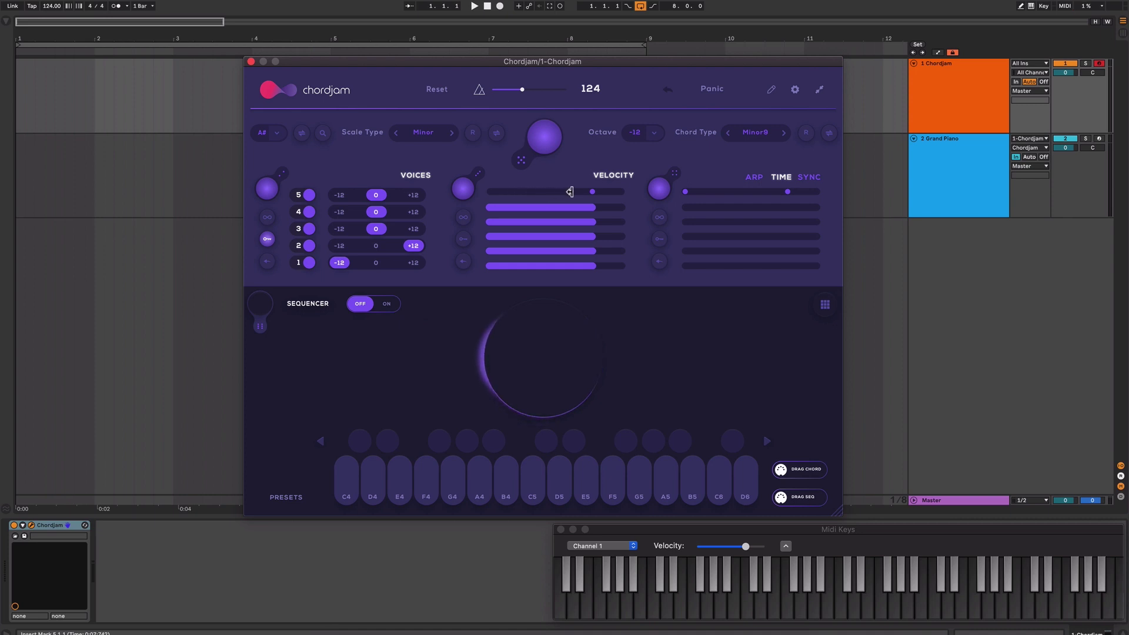
{"action": "left_click", "coordinate": [464, 218]}
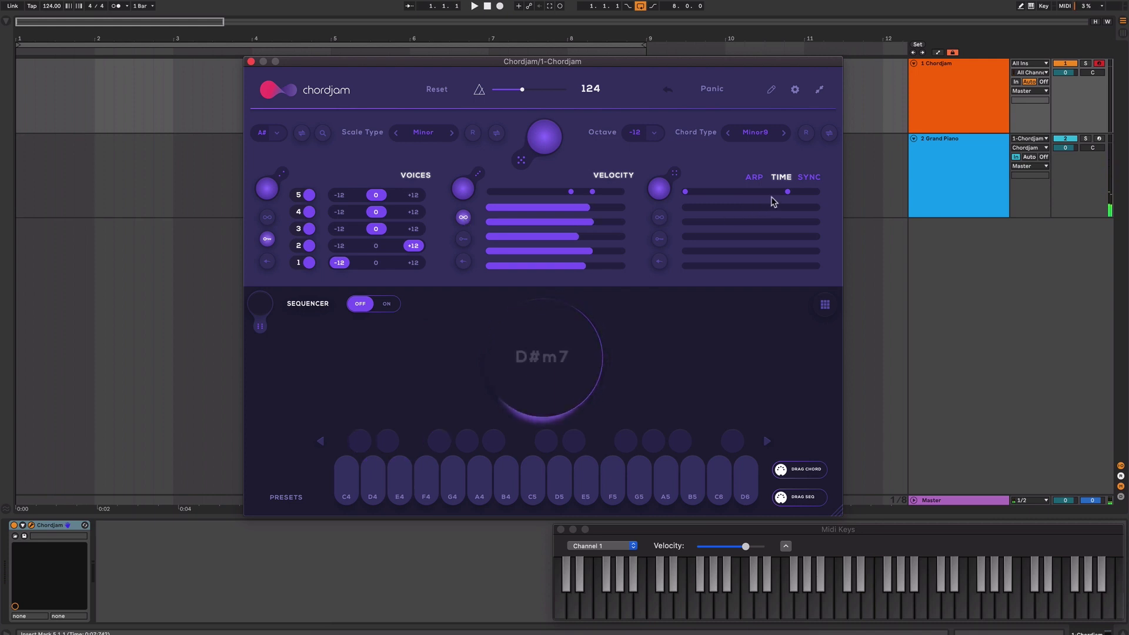
{"action": "left_click_drag", "start_coordinate": [786, 192], "coordinate": [704, 189]}
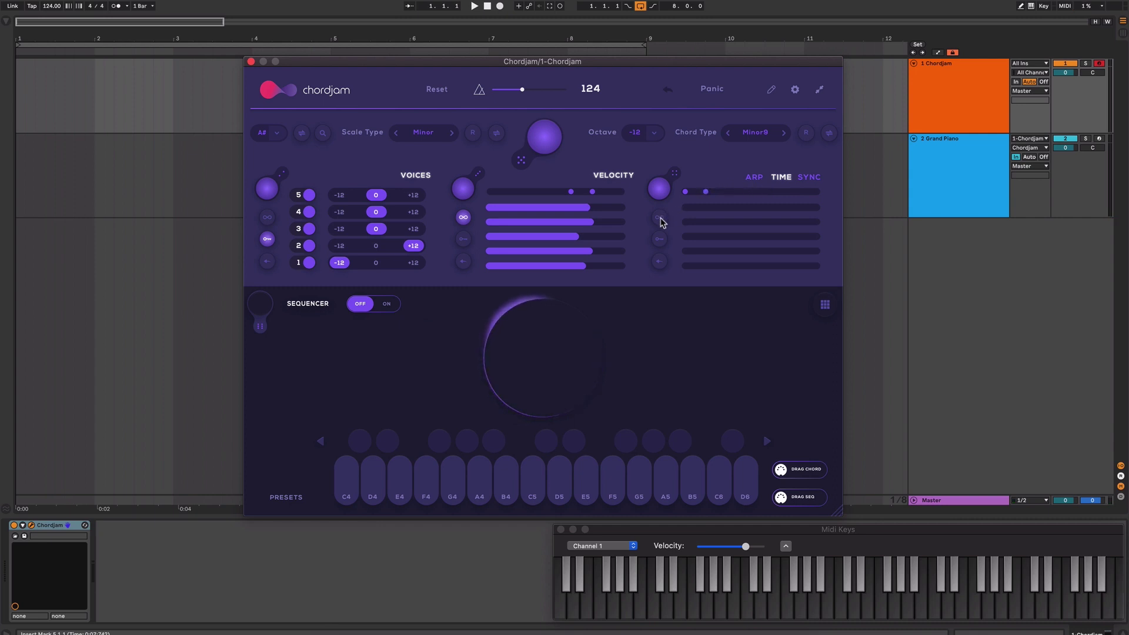